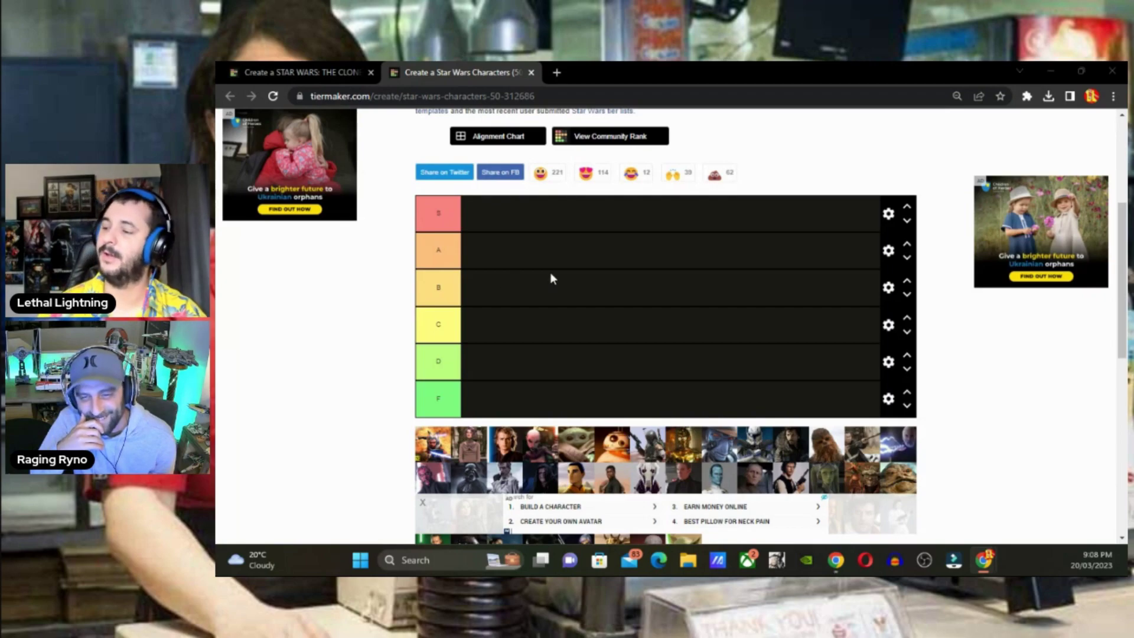
Switch to the Clone Wars Arcs tier list and scroll down to its image pool
scroll(598, 289, "down", 1)
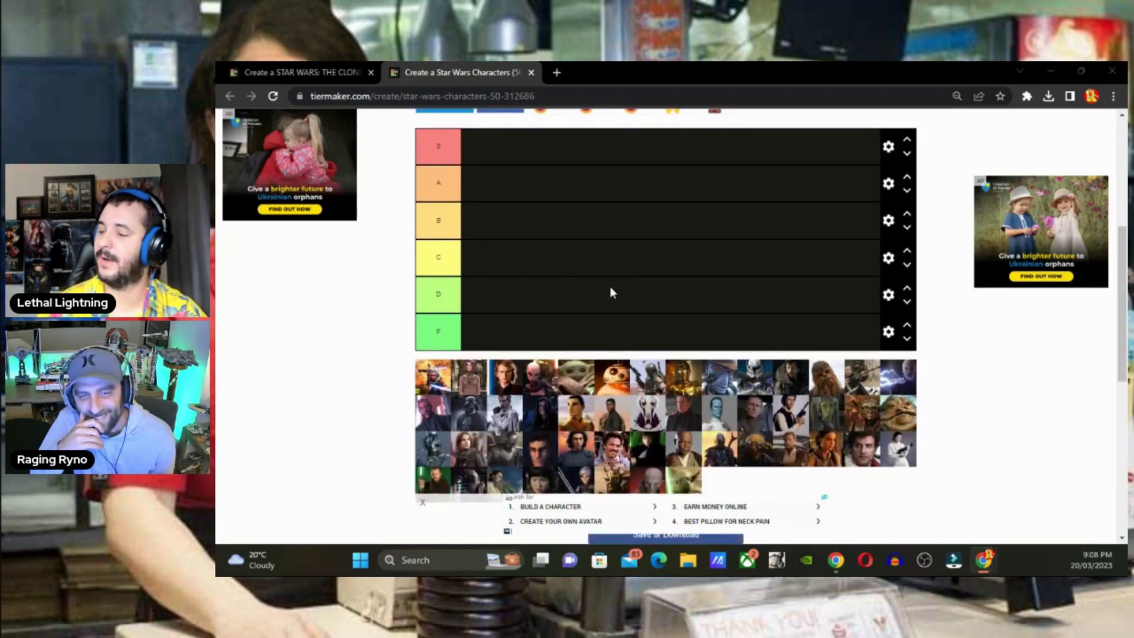
left_click(340, 64)
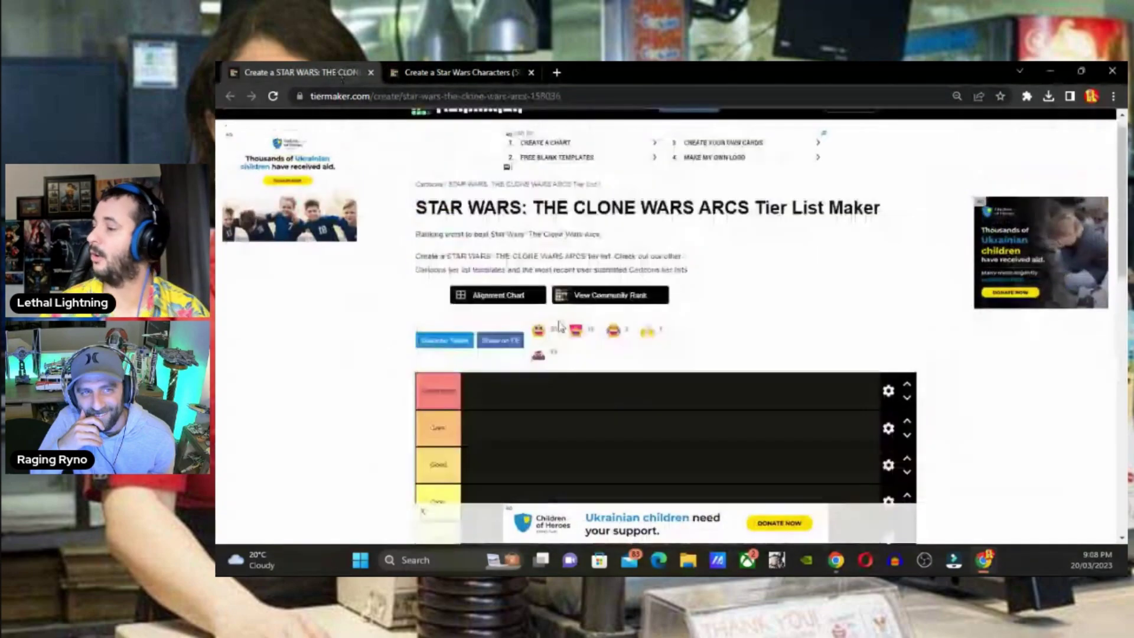
scroll(597, 329, "down", 4)
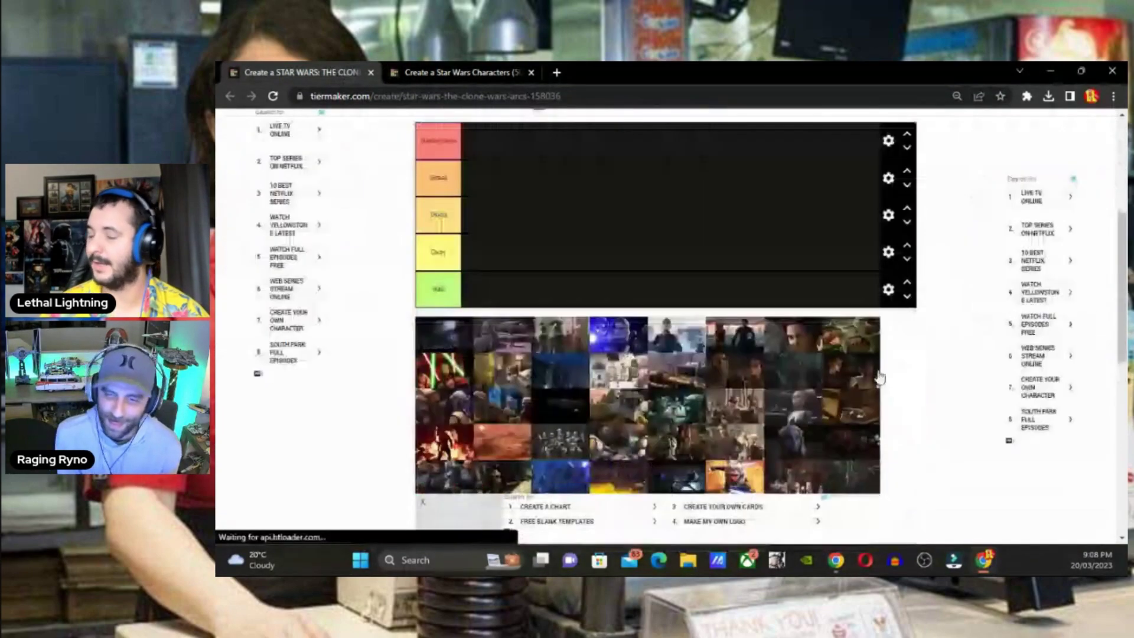
scroll(880, 378, "down", 1)
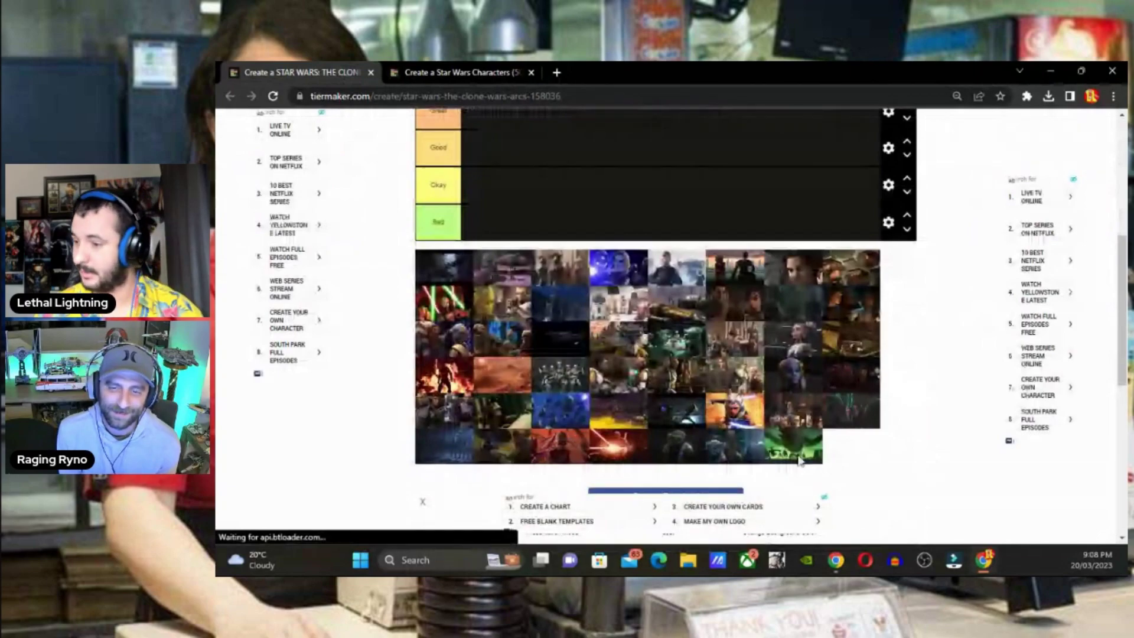
Rank the first nine arc images as Bad, including the lightsaber, yellowish and white ones
left_click_drag(445, 267, 549, 232)
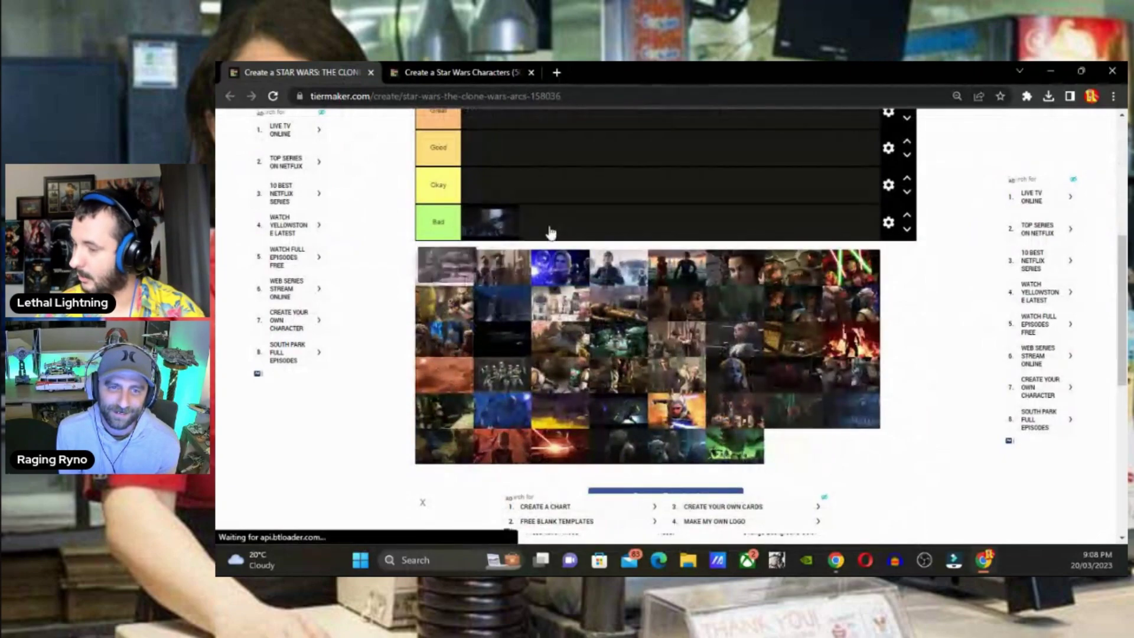
left_click_drag(457, 274, 546, 227)
left_click_drag(552, 271, 608, 233)
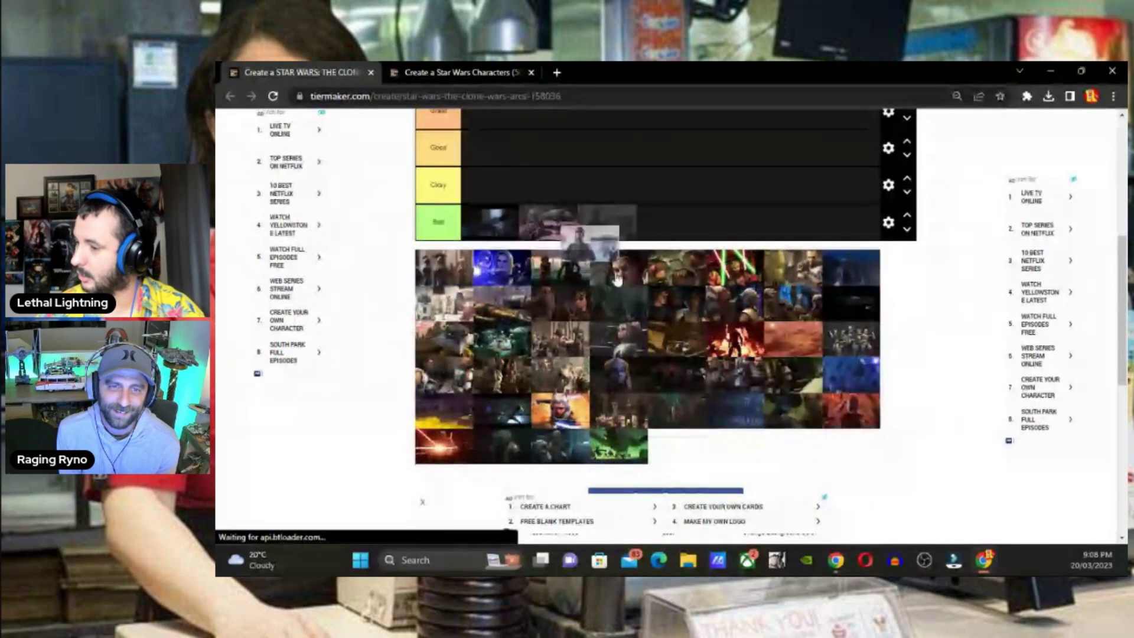
left_click_drag(618, 278, 682, 225)
left_click_drag(679, 269, 721, 224)
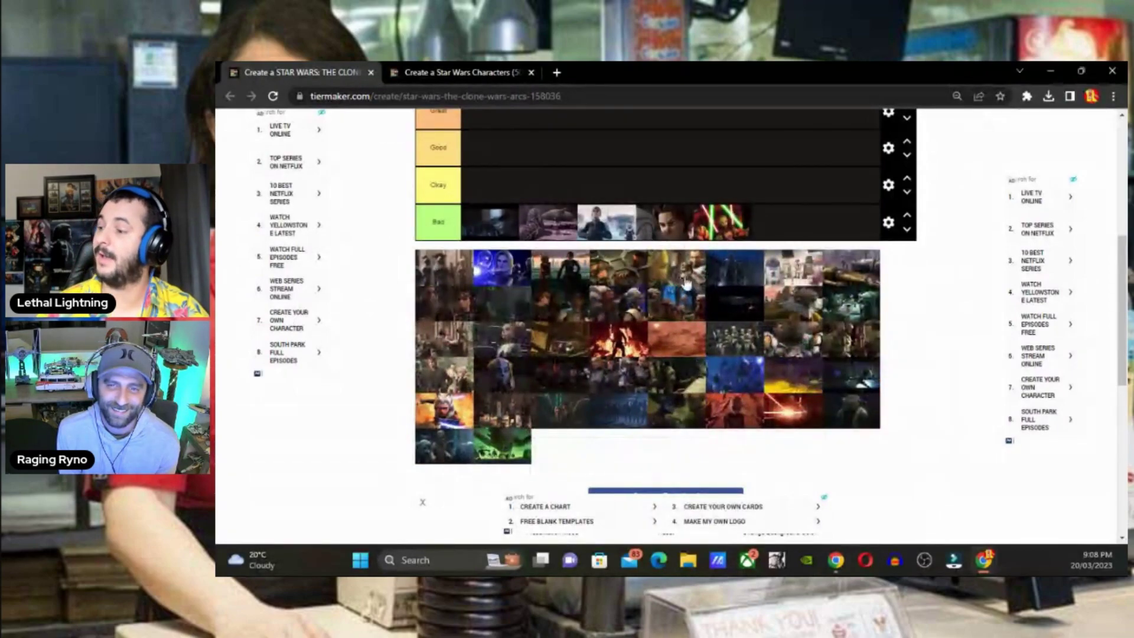
left_click_drag(679, 275, 779, 225)
left_click_drag(738, 281, 821, 236)
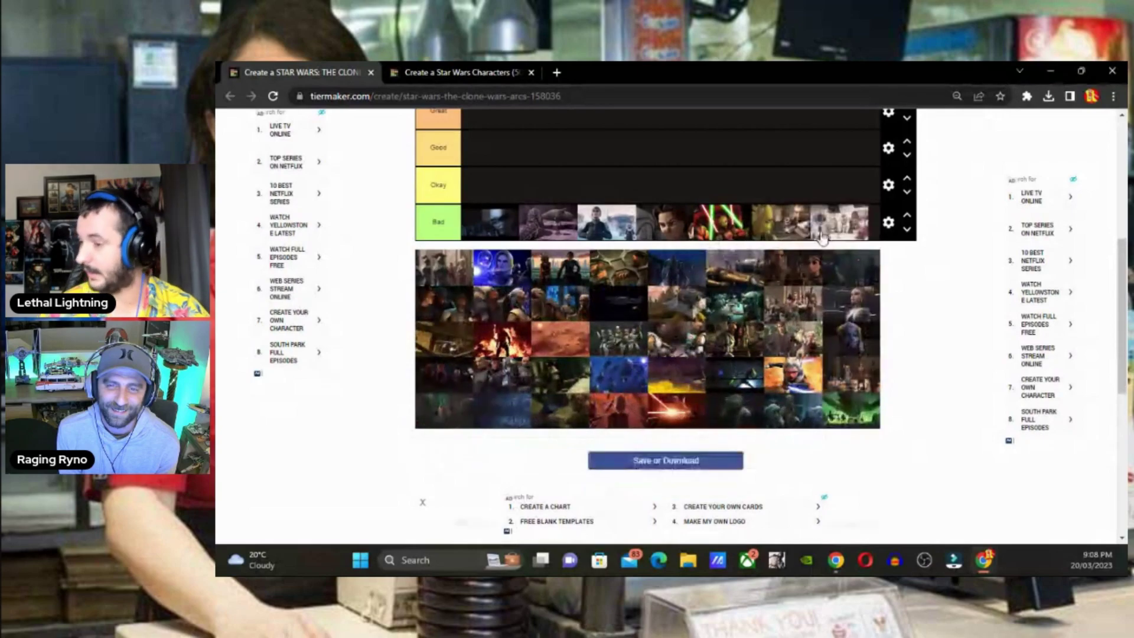
left_click_drag(487, 275, 532, 242)
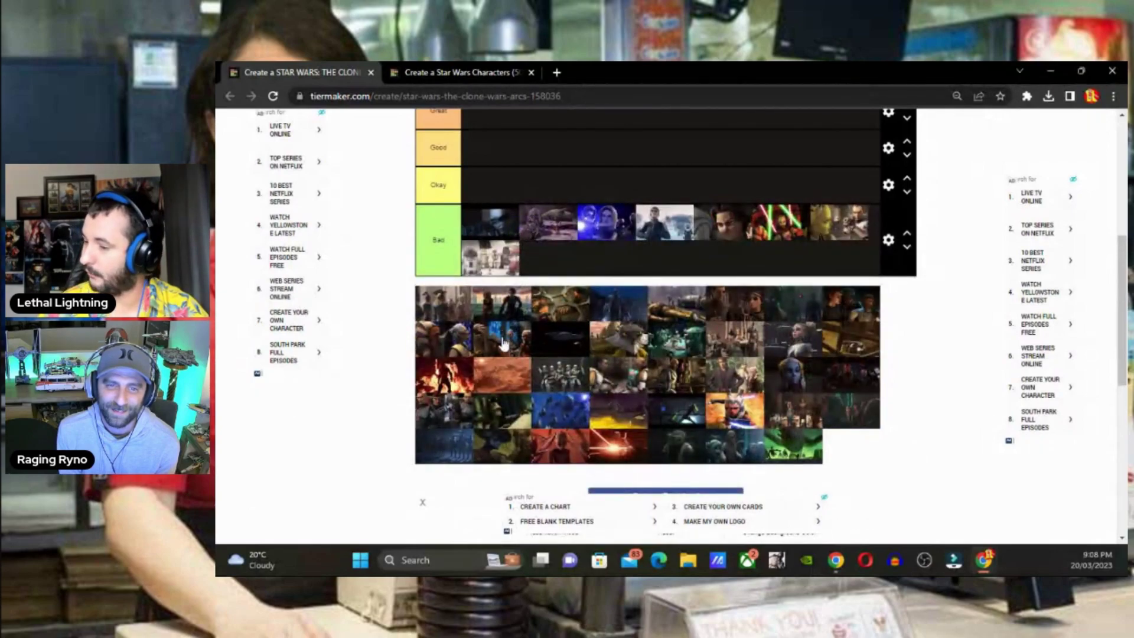
left_click_drag(502, 342, 540, 257)
Add ten more arc images to Bad, including the group, golden, clone-trooper and green ones
left_click_drag(467, 314, 610, 274)
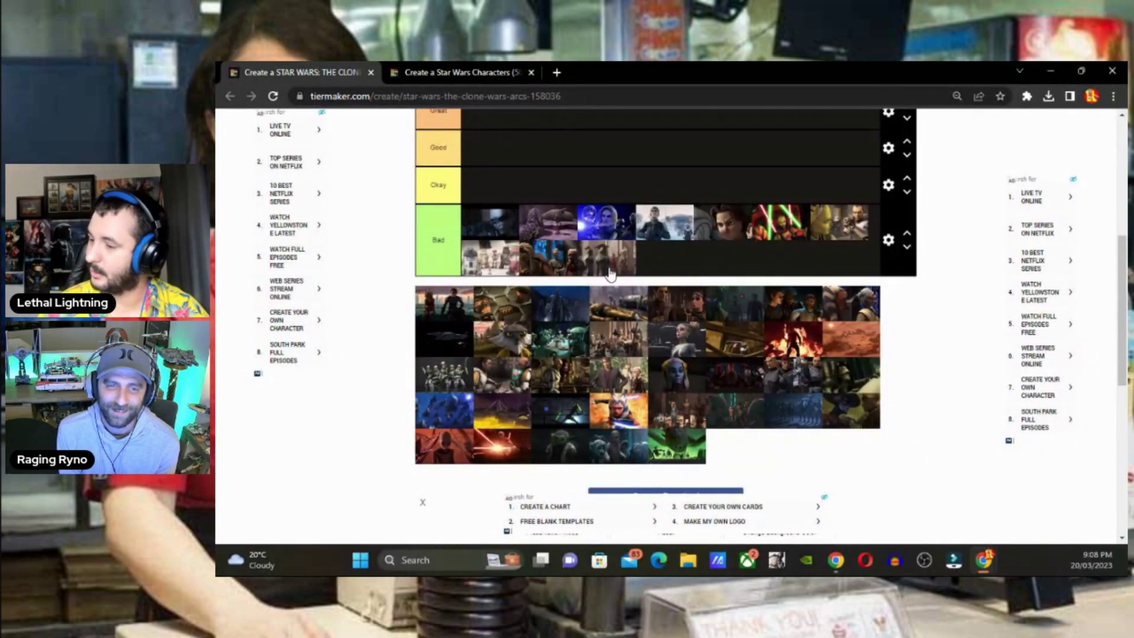
left_click_drag(519, 304, 664, 258)
left_click_drag(587, 316, 734, 263)
left_click_drag(567, 331, 727, 271)
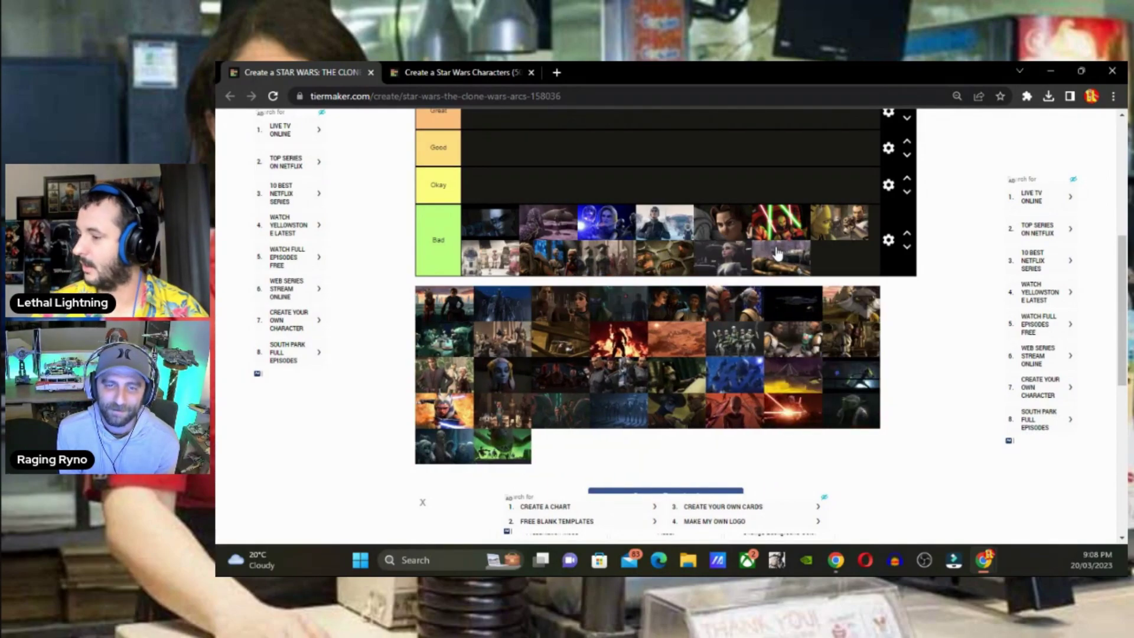
left_click_drag(634, 321, 786, 284)
mouse_move(688, 349)
left_mouse_down()
mouse_move(750, 274)
mouse_move(739, 296)
mouse_move(690, 295)
left_mouse_up()
left_click_drag(509, 357, 549, 299)
left_click_drag(532, 365, 608, 299)
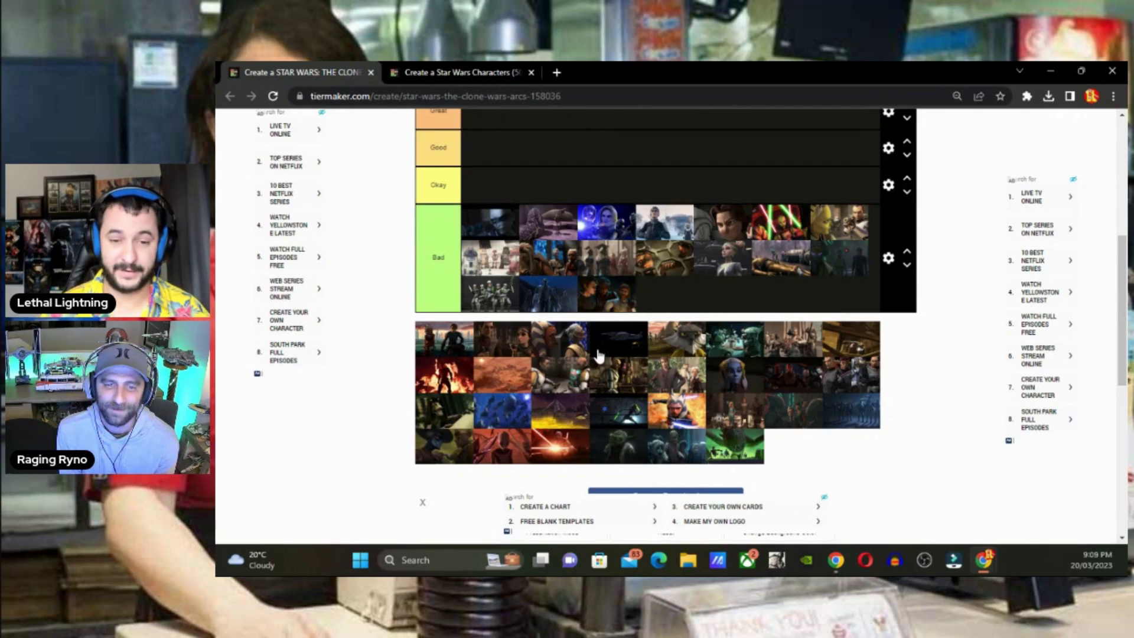
left_click_drag(597, 356, 668, 307)
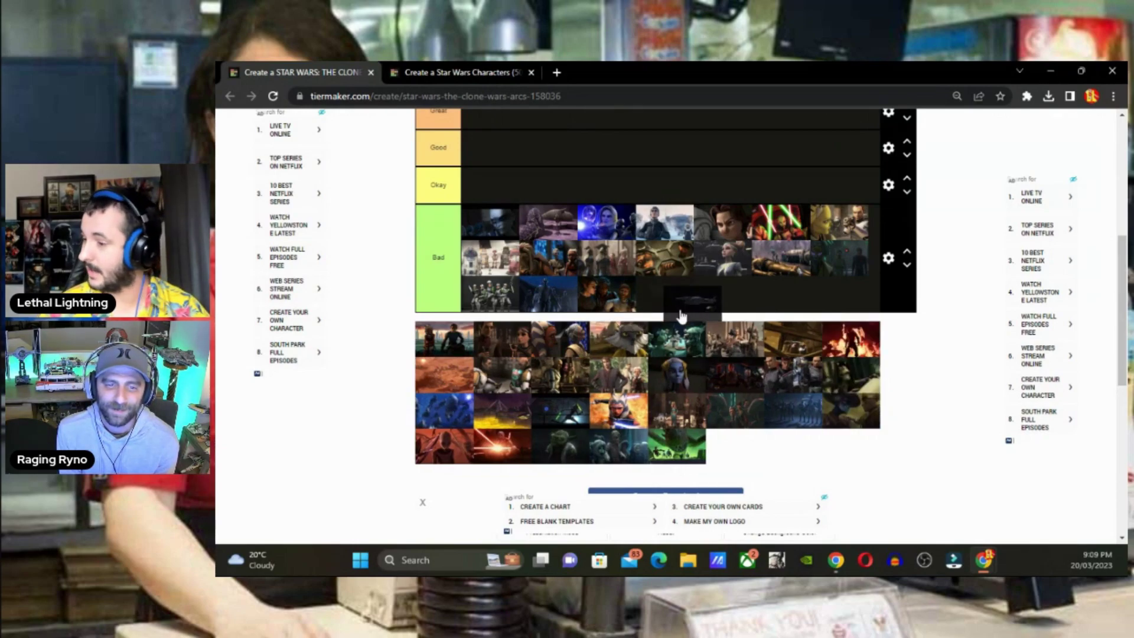
left_click_drag(674, 345, 725, 316)
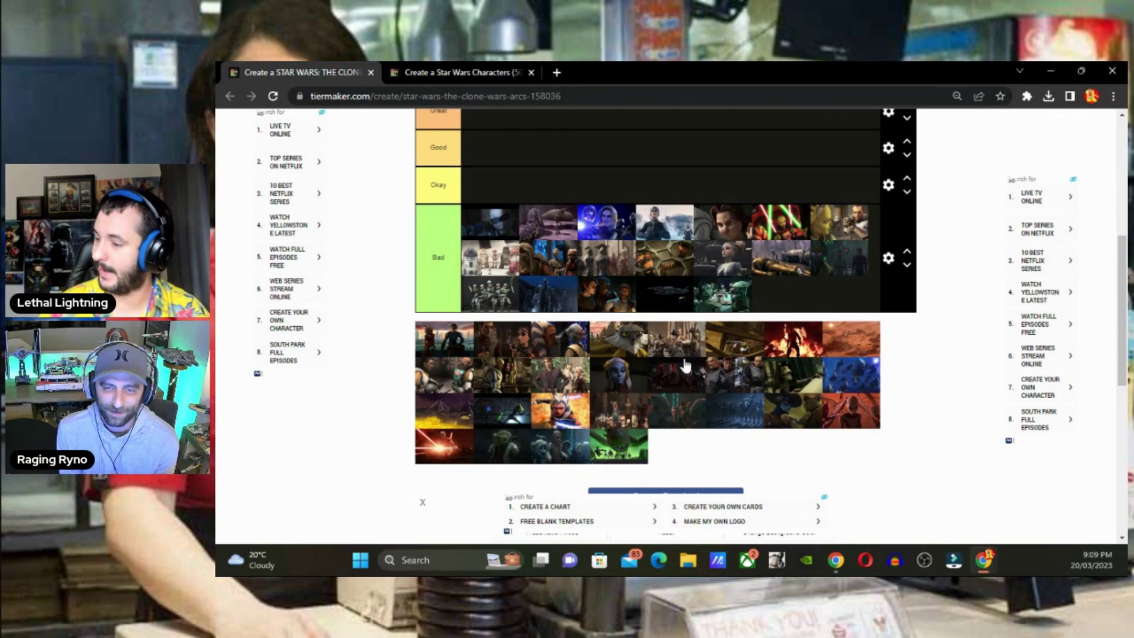
Move more arc images into Bad, including the fiery red, Ahsoka, Twi'lek and tank ones
left_click_drag(679, 369, 771, 298)
left_click_drag(782, 338, 845, 295)
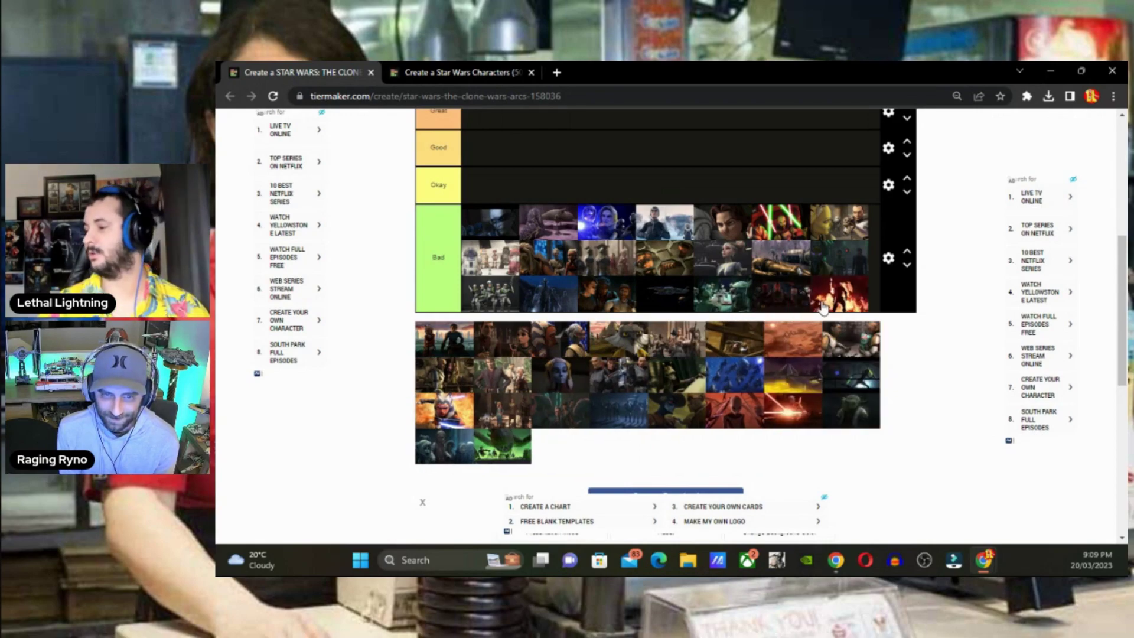
left_click_drag(856, 369, 761, 308)
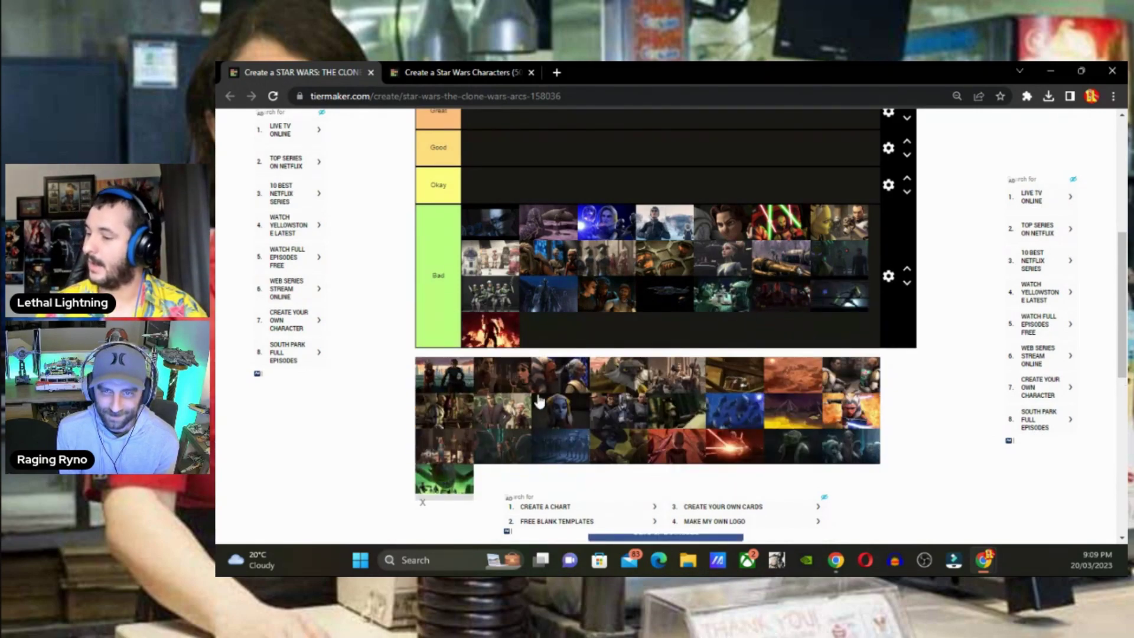
left_click_drag(537, 378, 575, 333)
left_click_drag(617, 375, 608, 332)
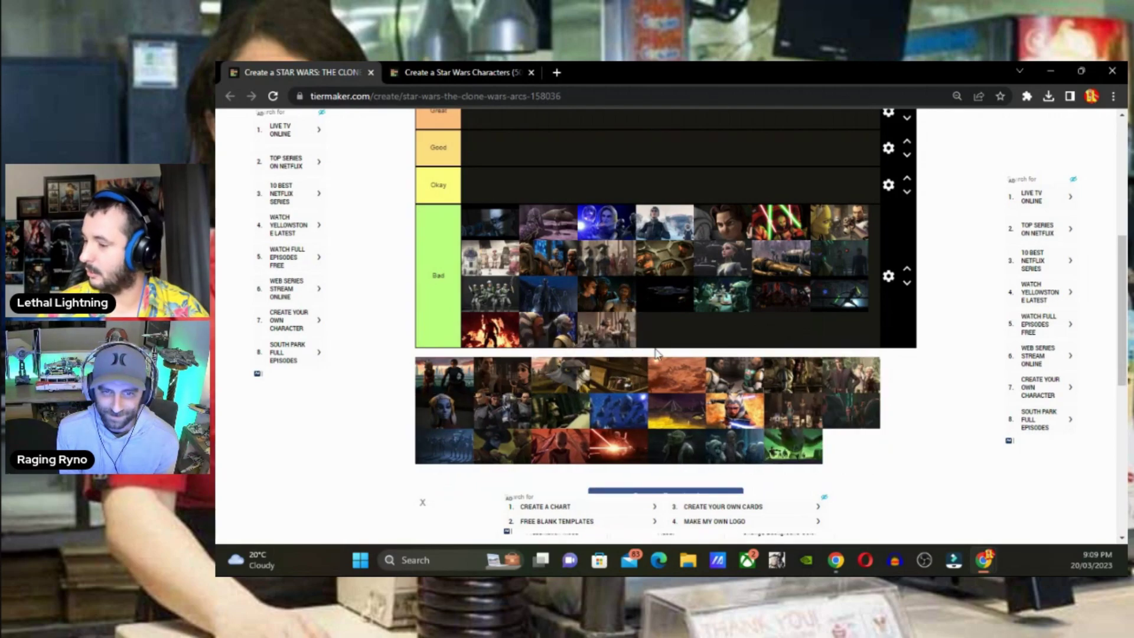
left_click_drag(676, 375, 664, 331)
left_click_drag(679, 419, 723, 333)
left_click_drag(727, 381, 779, 339)
left_click_drag(781, 384, 857, 348)
left_click_drag(620, 414, 614, 369)
left_click_drag(594, 416, 776, 370)
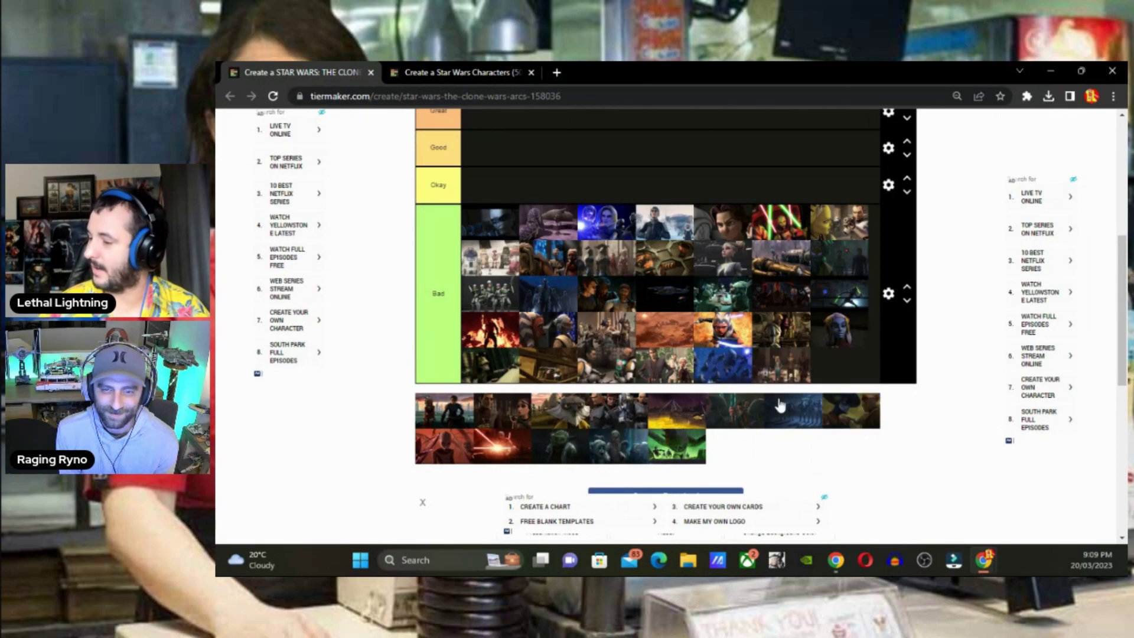
Drop the remaining tiles, including the bird-creature, Yoda and landscape ones, into Bad until the pool is empty
left_click_drag(775, 408, 839, 370)
left_click_drag(843, 414, 834, 385)
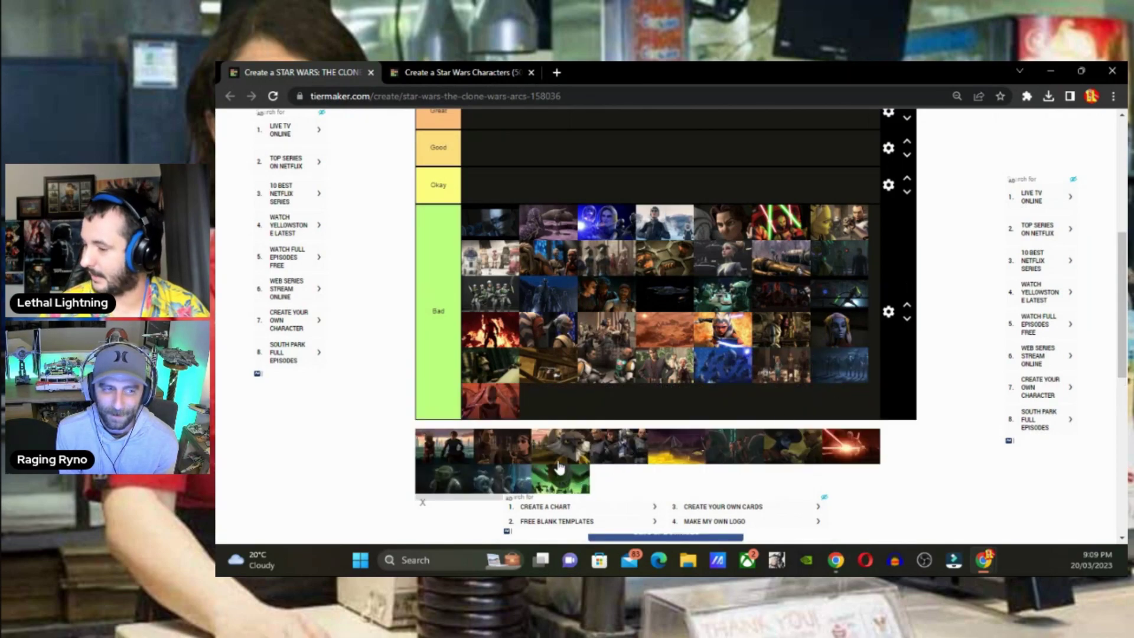
left_click_drag(560, 454, 552, 405)
left_click_drag(570, 452, 607, 401)
left_click_drag(619, 446, 665, 401)
left_click_drag(679, 446, 717, 408)
mouse_move(736, 446)
left_mouse_down()
mouse_move(779, 401)
mouse_move(839, 401)
left_mouse_up()
left_click_drag(679, 446, 783, 401)
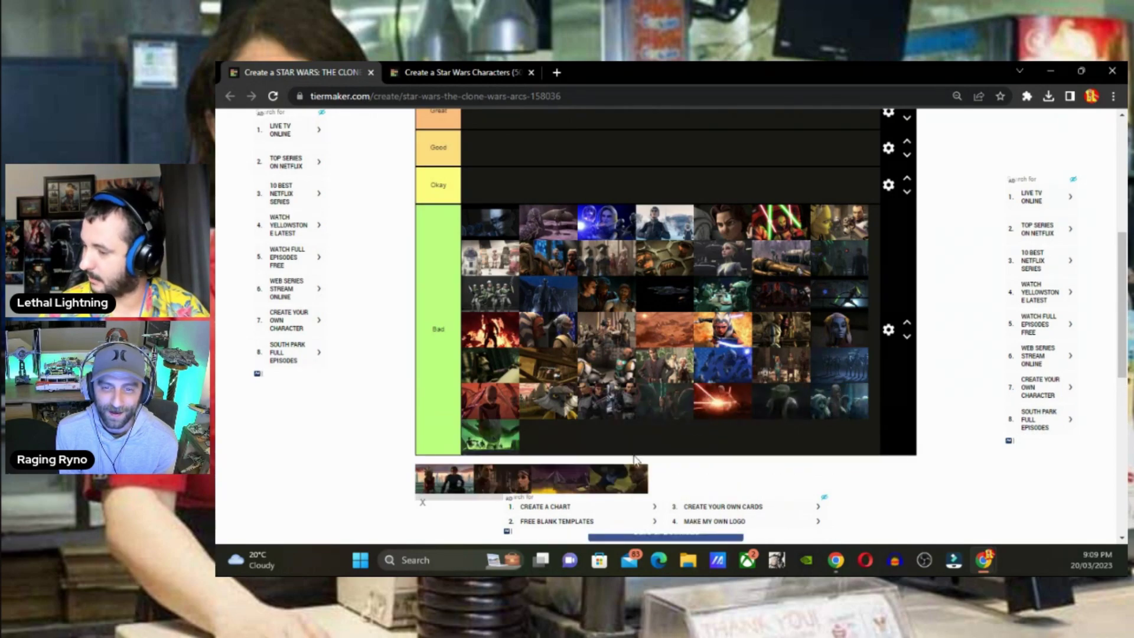
left_click_drag(575, 481, 600, 450)
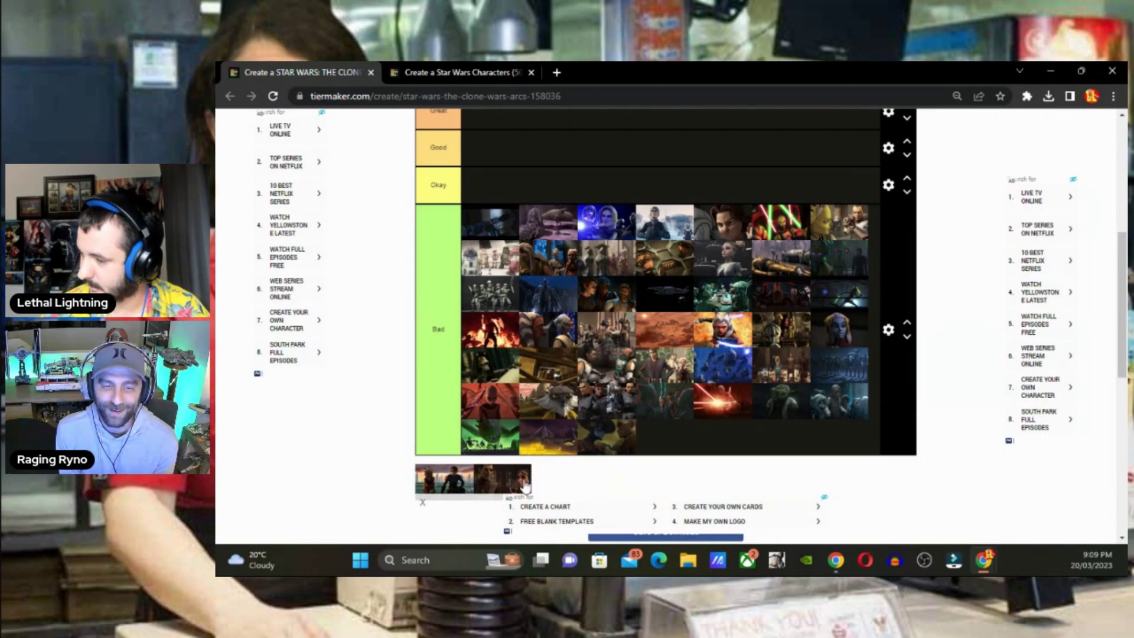
left_click_drag(522, 485, 630, 458)
left_click_drag(449, 495, 761, 434)
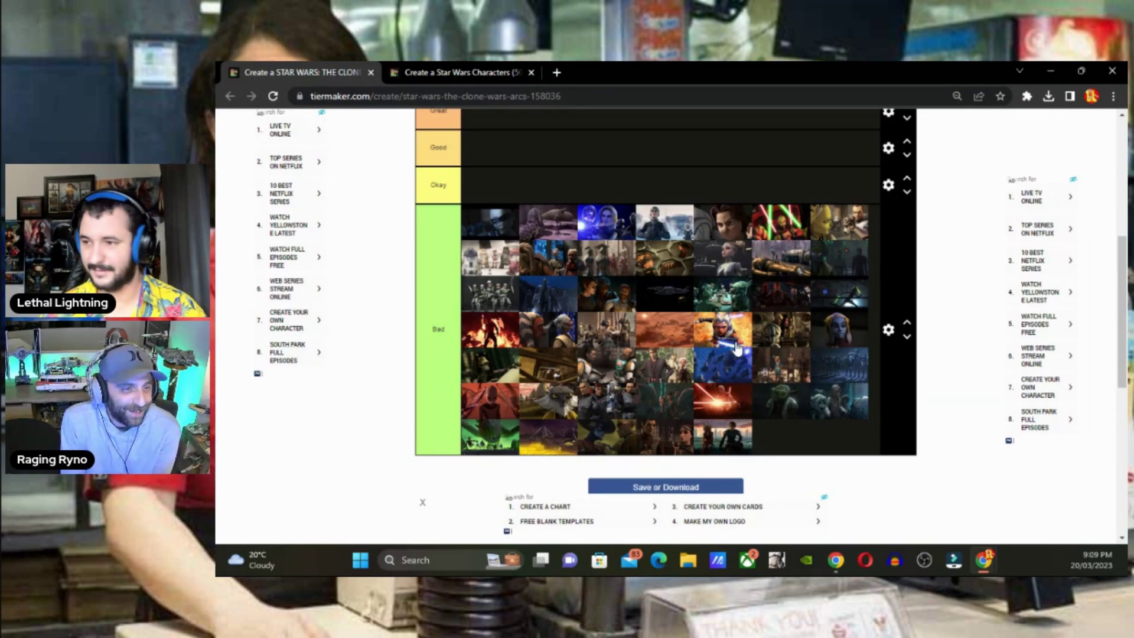
Close the Clone Wars arcs tab and scroll to the Star Wars Characters tier rows
left_click(373, 73)
scroll(647, 385, "up", 1)
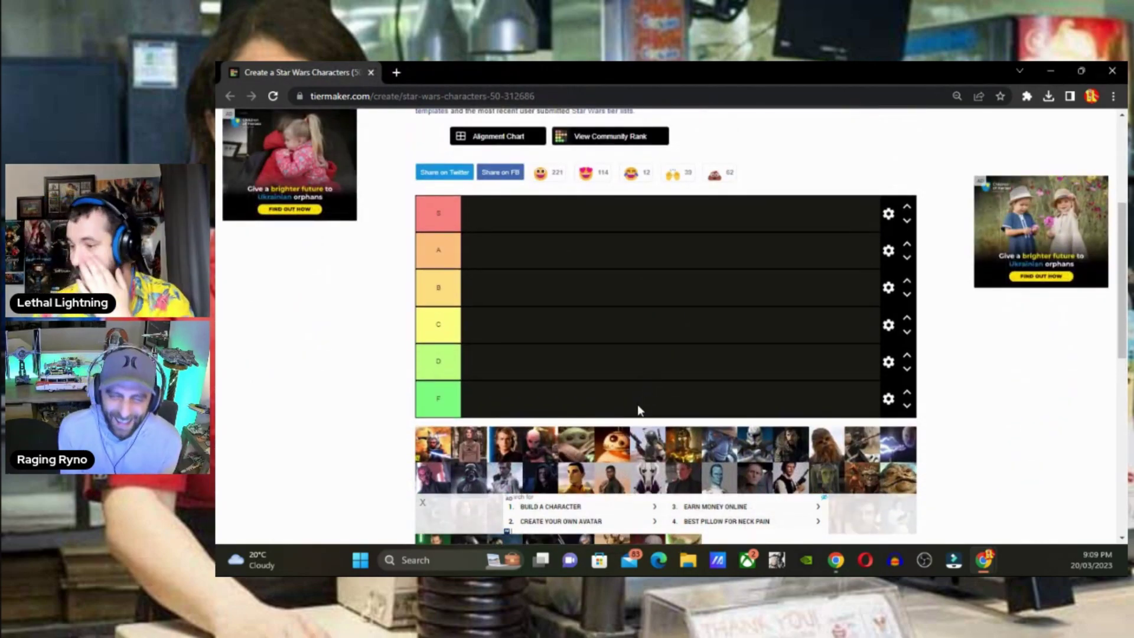
scroll(638, 408, "down", 1)
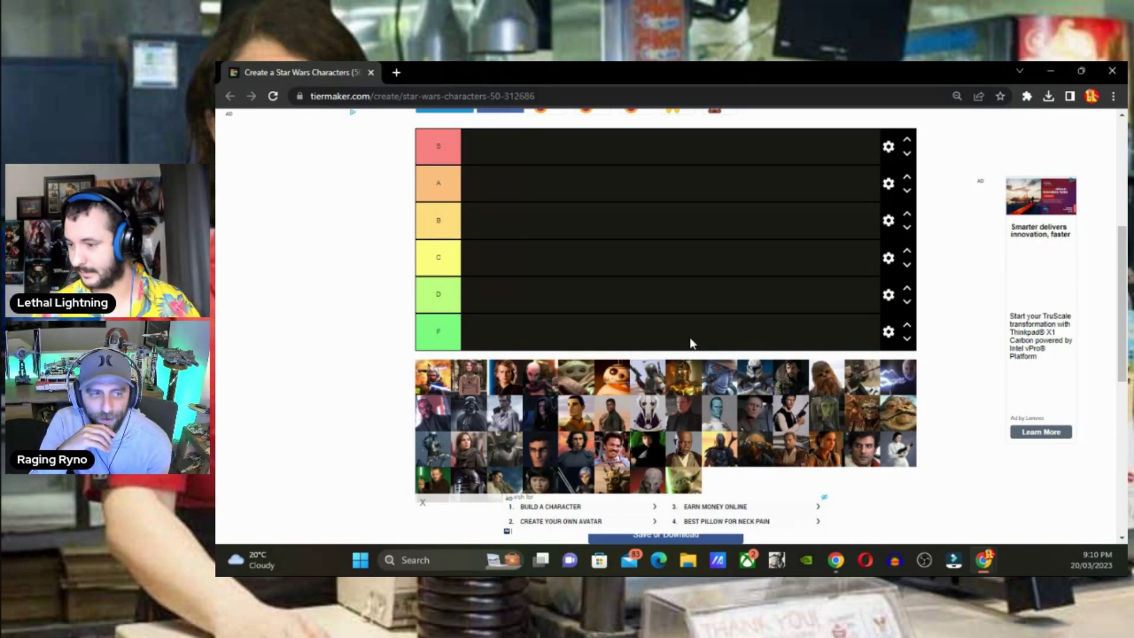
Replace the F tier's label text with 'Trash' on the Star Wars Characters list
double_click(450, 332)
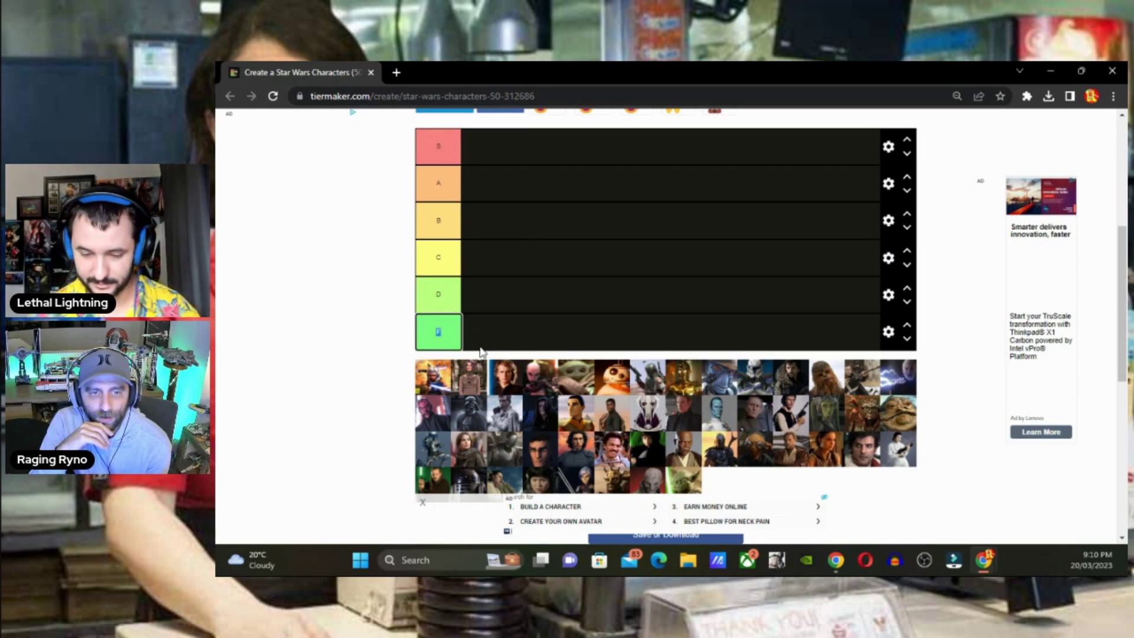
type("Trash")
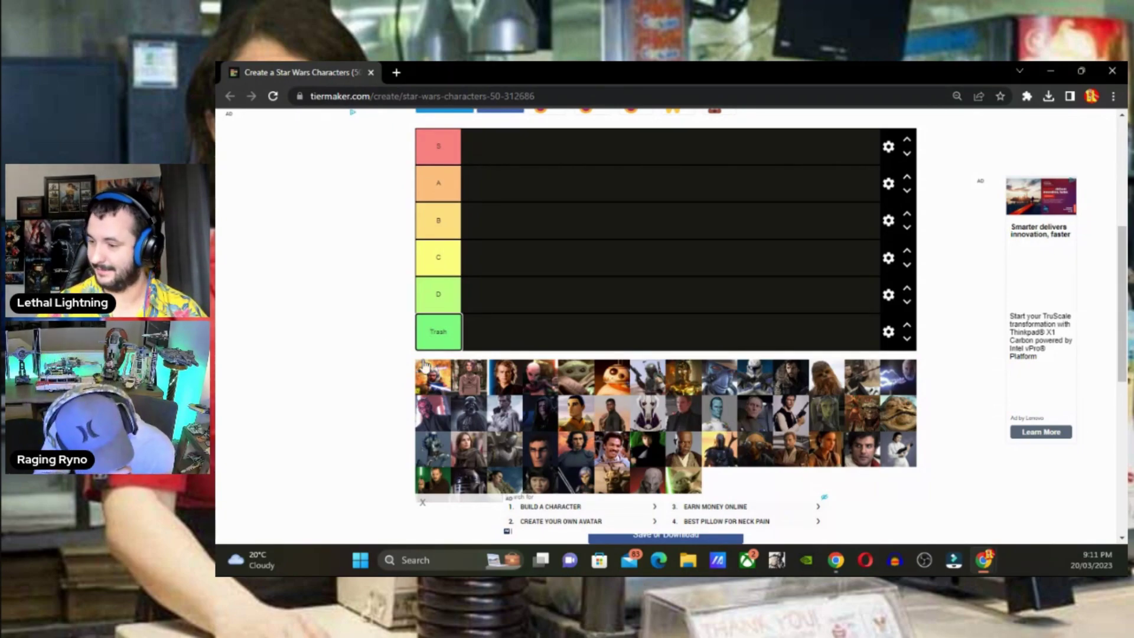
Rank Ahsoka in D, finish the Trash label, and drop the next portrait into Trash
left_click_drag(431, 372, 489, 295)
left_click(360, 323)
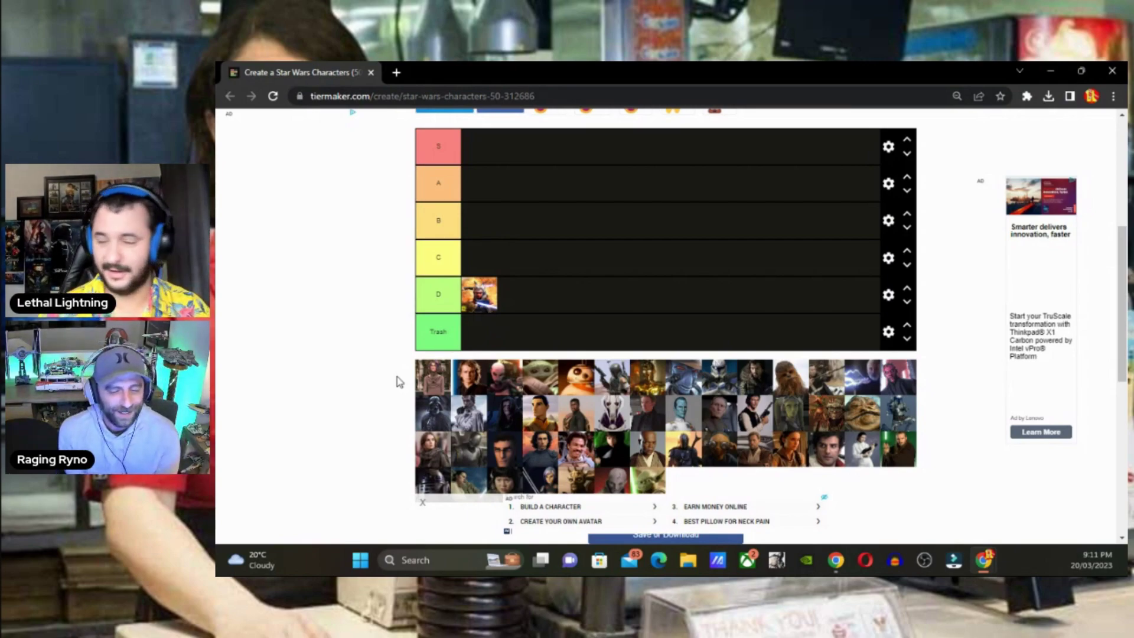
left_click_drag(433, 378, 479, 332)
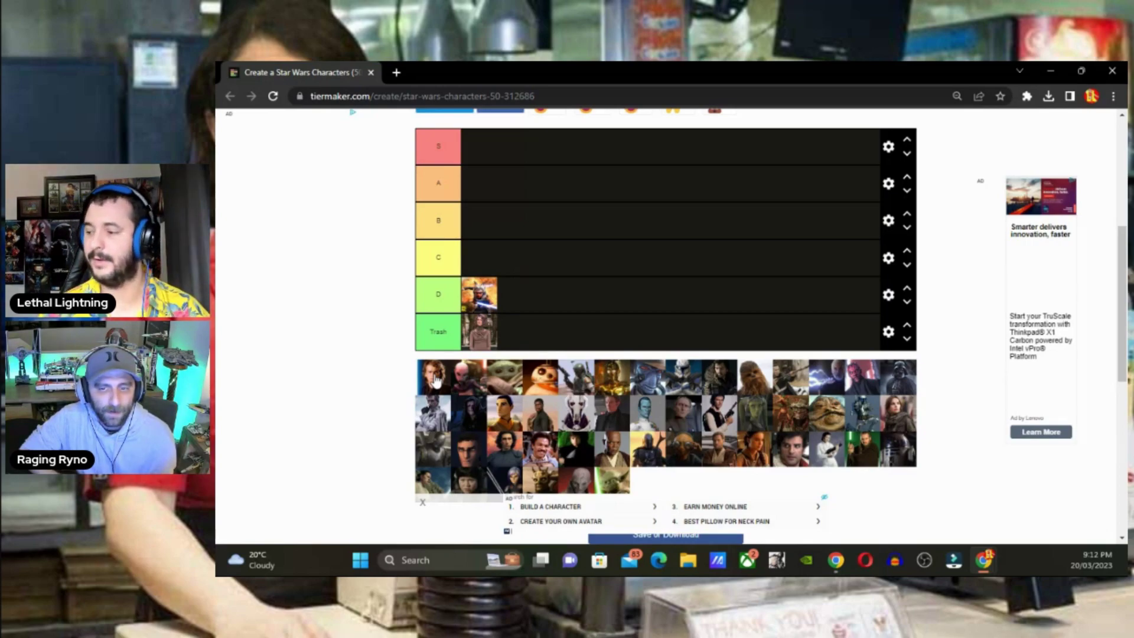
Place Anakin and Darth Vader side by side in the S tier after shuffling them between rows
left_click_drag(436, 381, 515, 146)
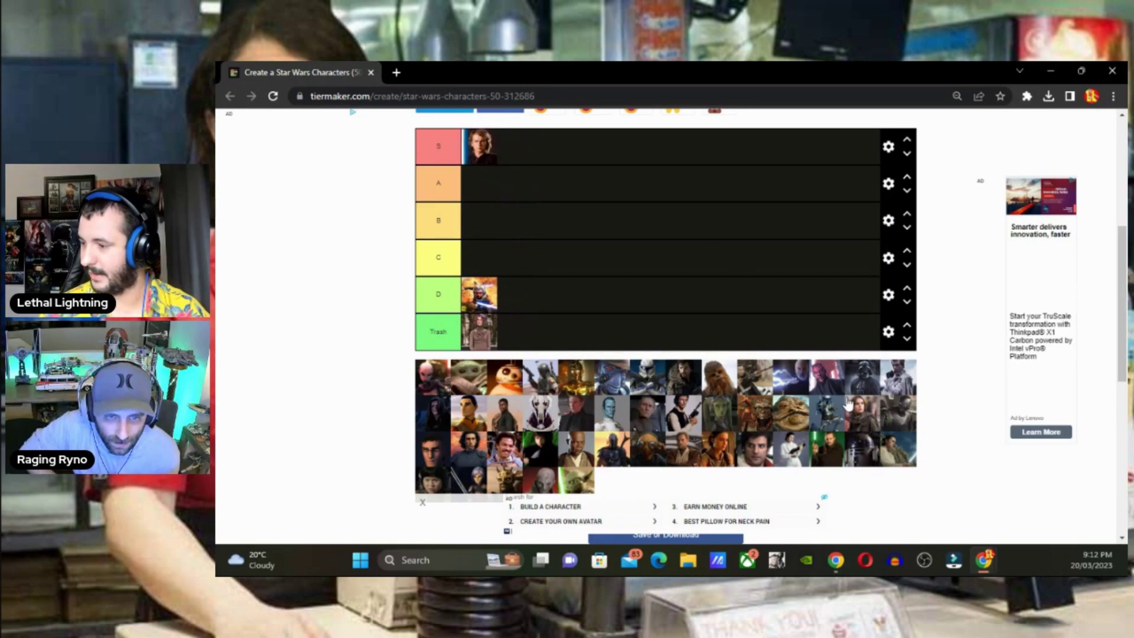
left_click_drag(861, 381, 531, 147)
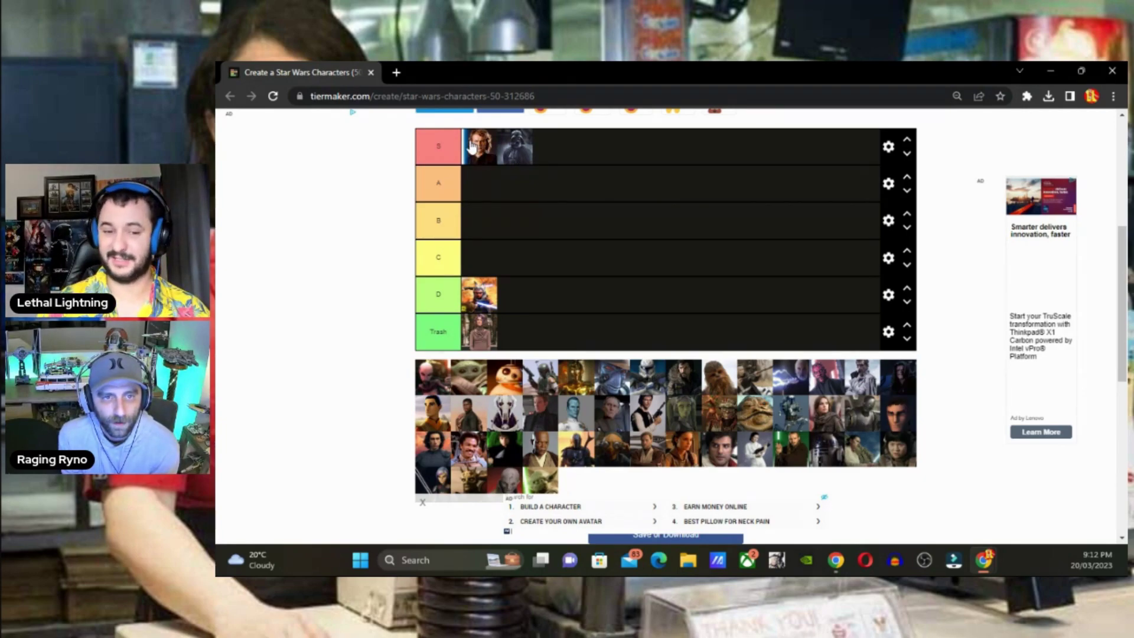
left_click_drag(473, 148, 551, 278)
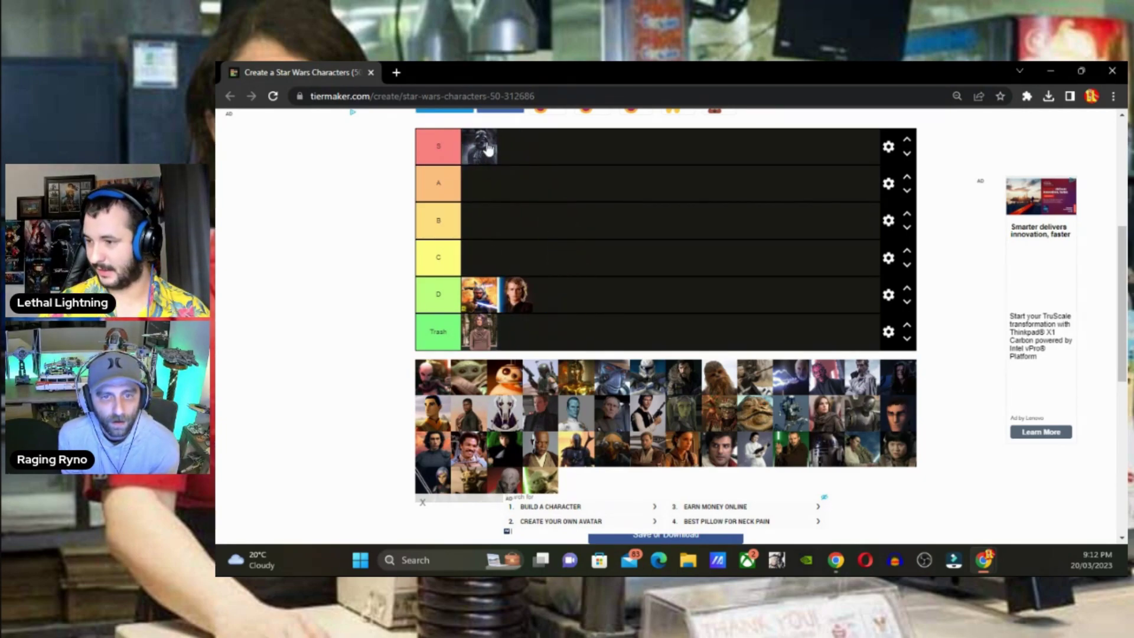
mouse_move(488, 150)
left_mouse_down()
mouse_move(527, 270)
mouse_move(502, 170)
mouse_move(480, 148)
left_mouse_up()
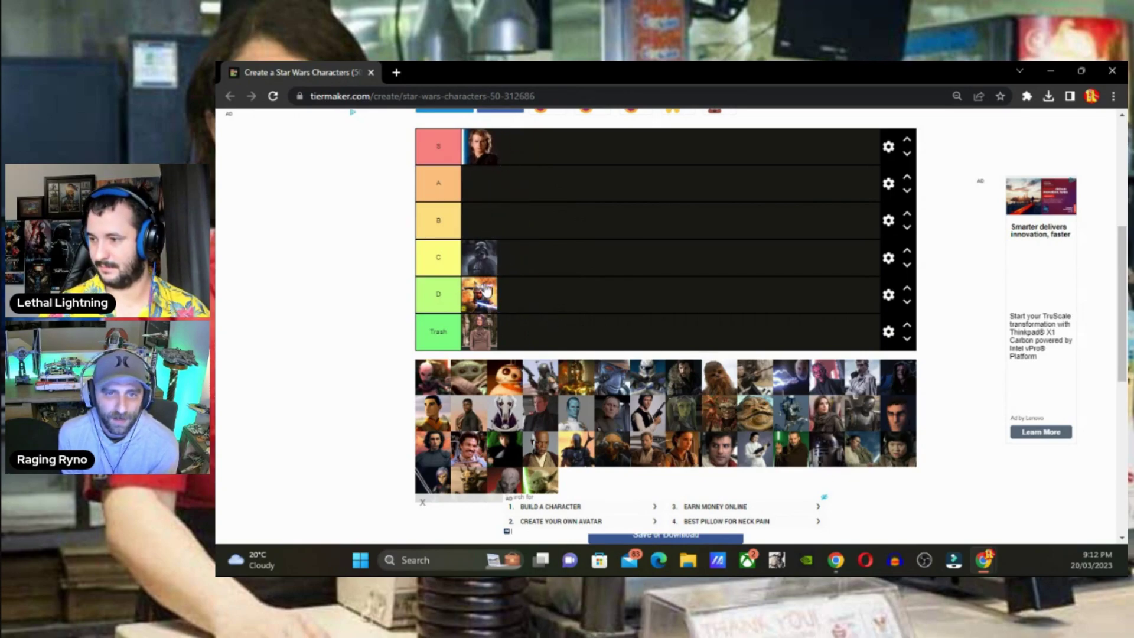
left_click_drag(489, 263, 532, 151)
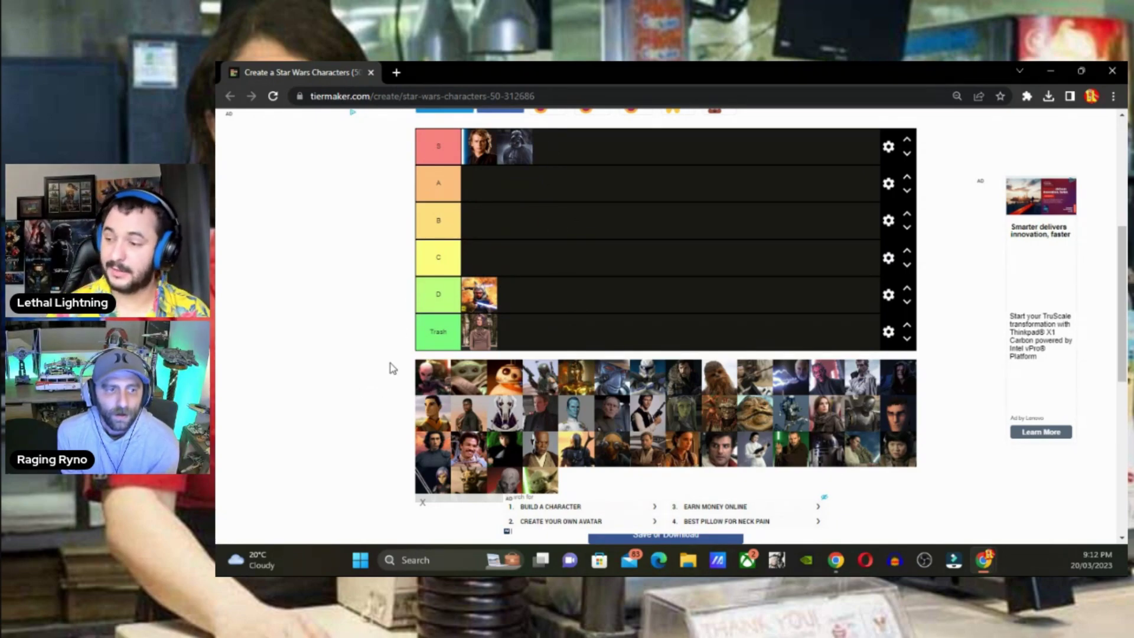
Rank the next character in the C tier and drop Grogu into Trash
left_click_drag(428, 378, 484, 254)
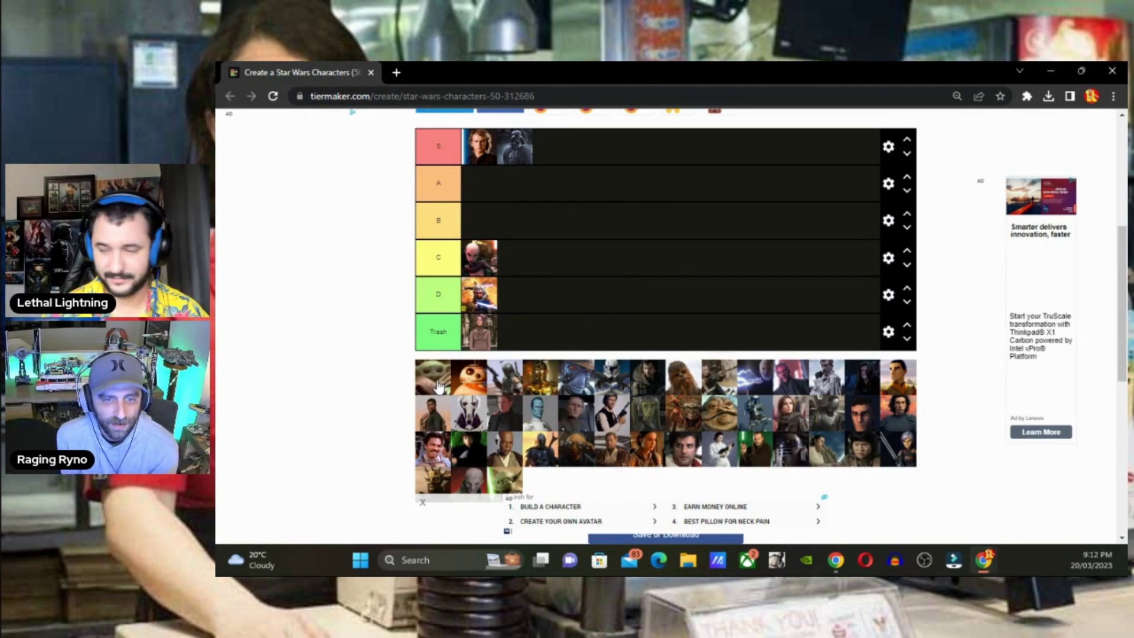
left_click_drag(434, 385, 555, 342)
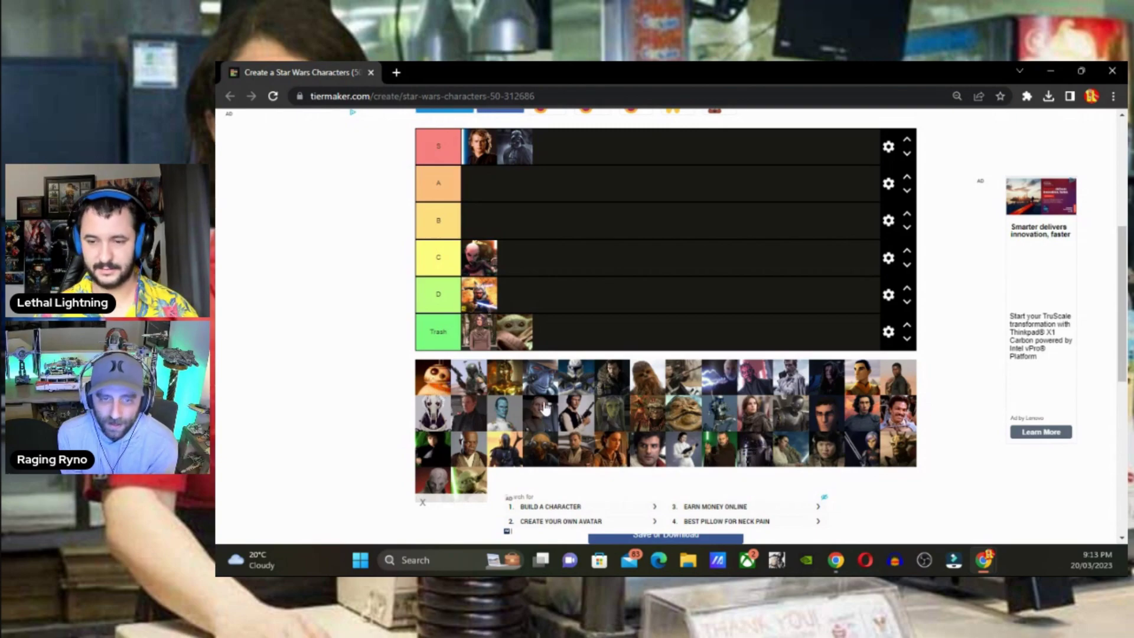
Put BB-8 in the D tier and rank Boba Fett in the B tier
left_click_drag(423, 386, 543, 297)
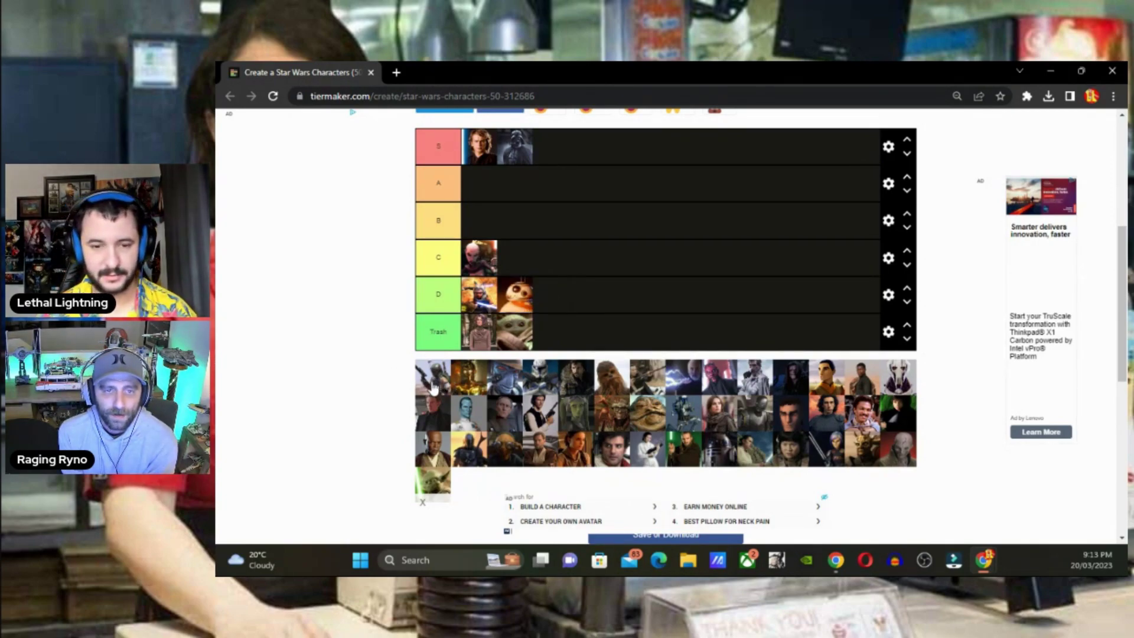
mouse_move(437, 394)
left_mouse_down()
mouse_move(585, 194)
mouse_move(586, 161)
mouse_move(569, 152)
mouse_move(440, 378)
left_mouse_up()
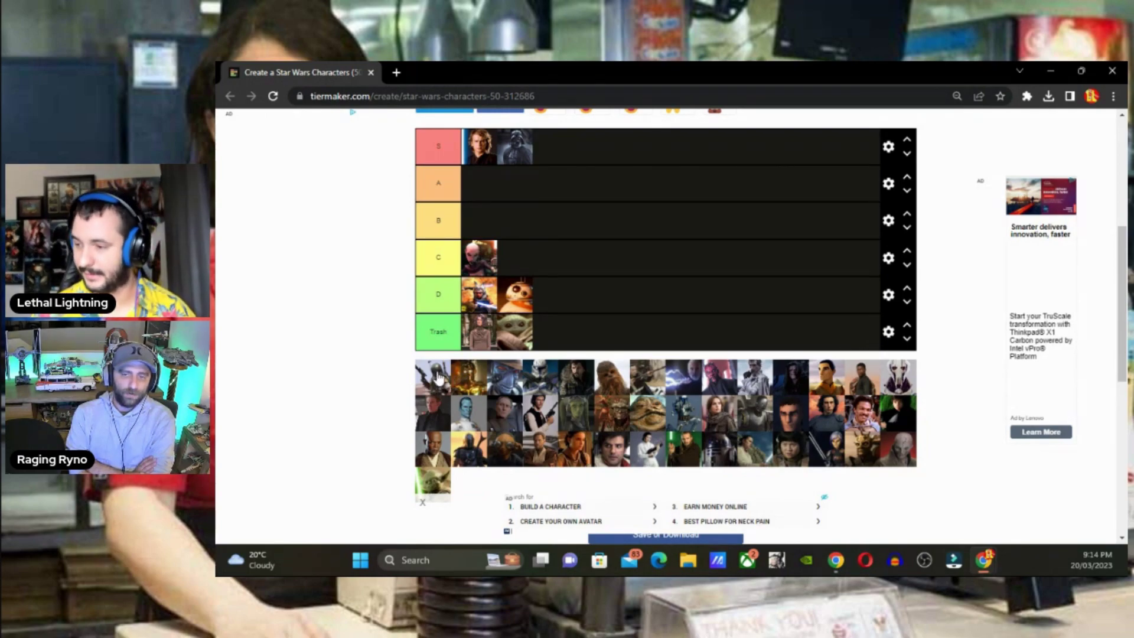
left_click_drag(436, 378, 566, 230)
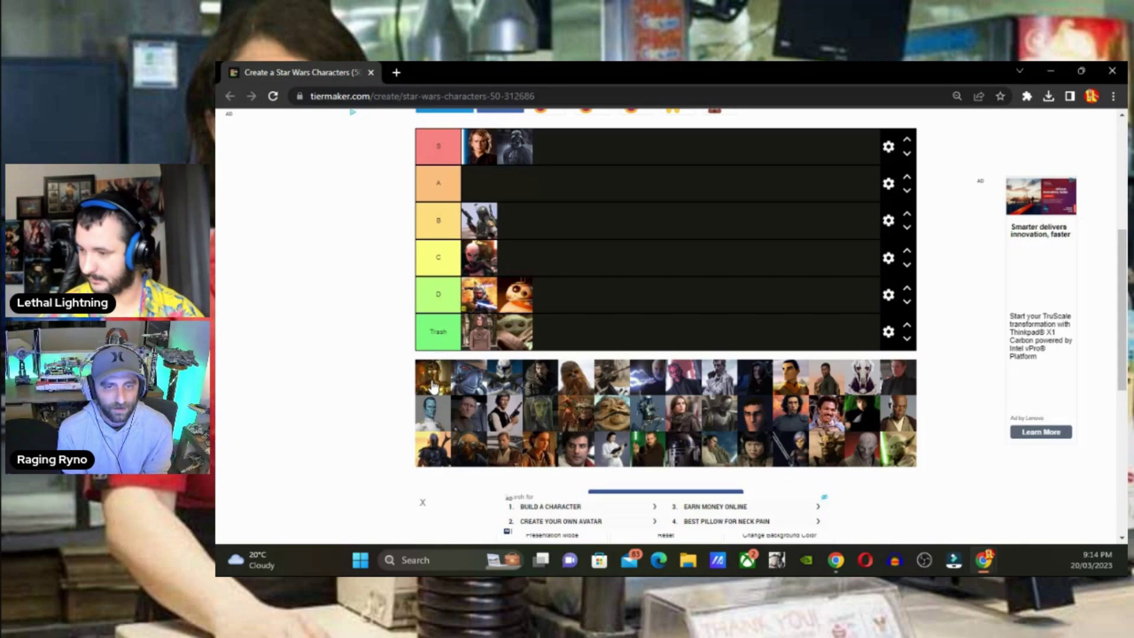
Rank C-3PO in C, one clone trooper in D and another trooper in C
left_click_drag(432, 385, 514, 258)
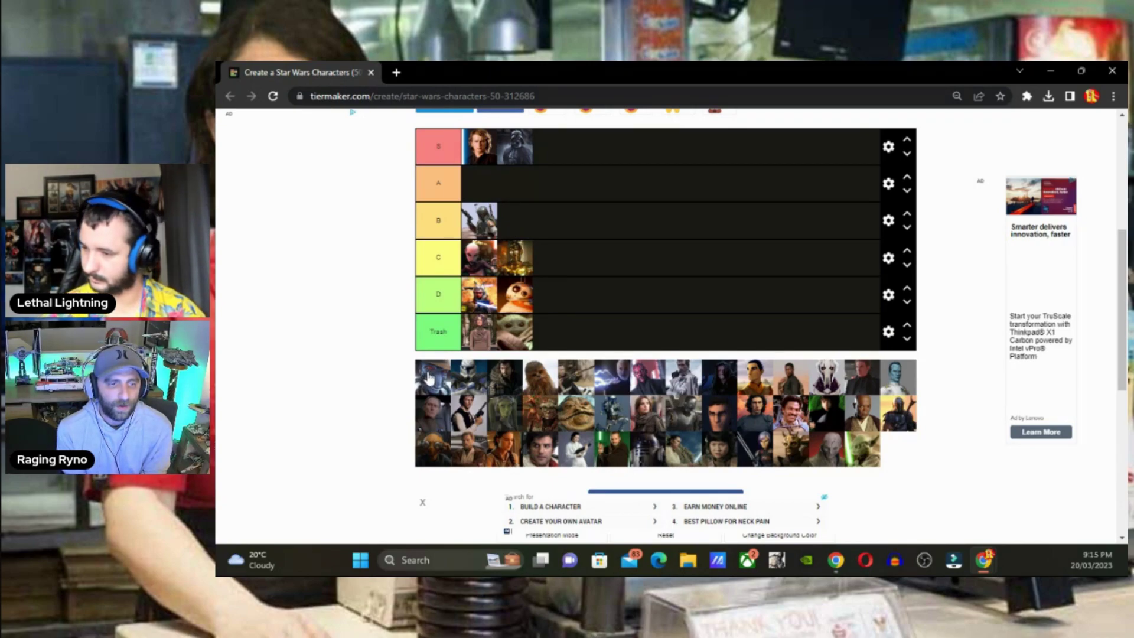
mouse_move(429, 378)
left_mouse_down()
mouse_move(533, 329)
mouse_move(550, 295)
left_mouse_up()
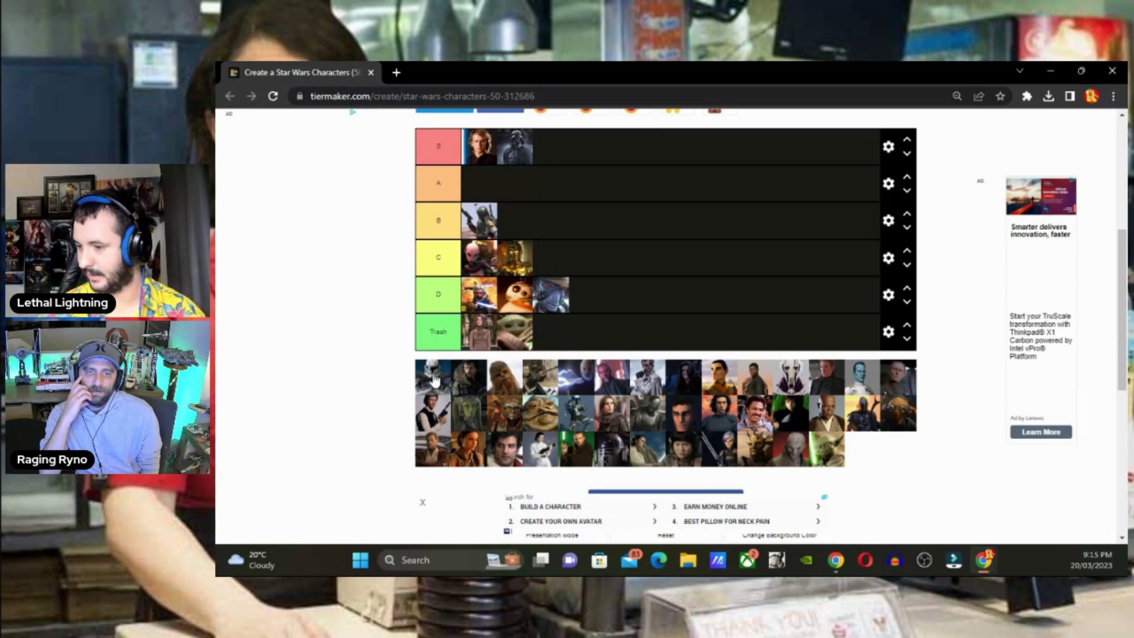
mouse_move(434, 381)
left_mouse_down()
mouse_move(428, 324)
mouse_move(472, 260)
left_mouse_up()
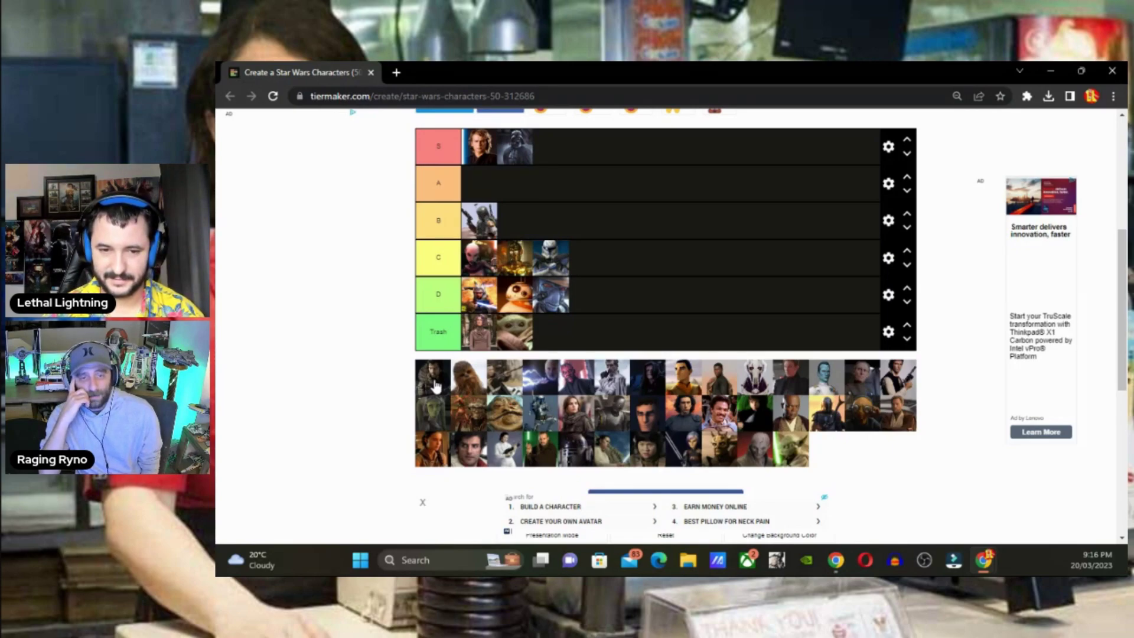
Drop the dark-clad figure from the front of the pool into the D tier
left_click_drag(434, 385, 587, 308)
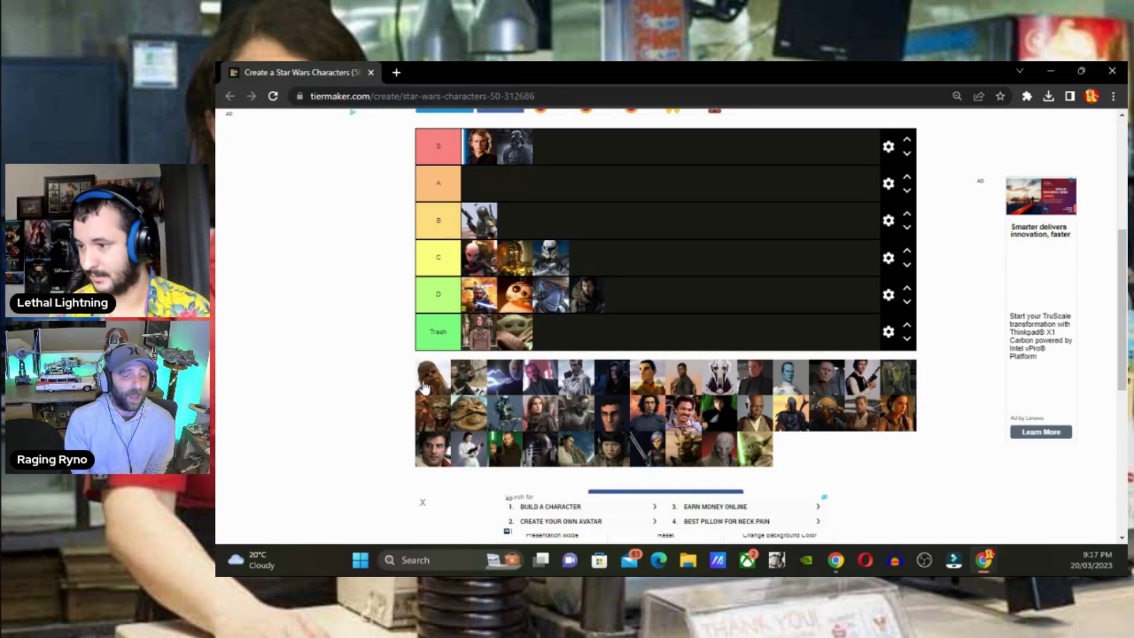
Place Chewbacca in the C tier and the next pool portrait in the D tier
left_click_drag(426, 378, 591, 260)
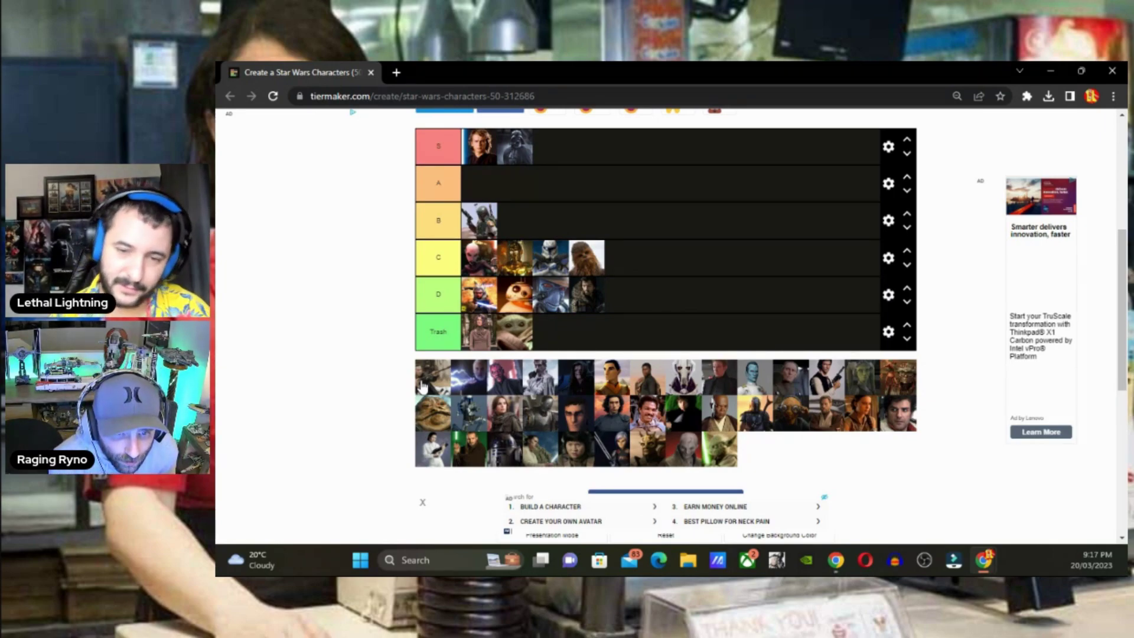
left_click_drag(421, 385, 633, 296)
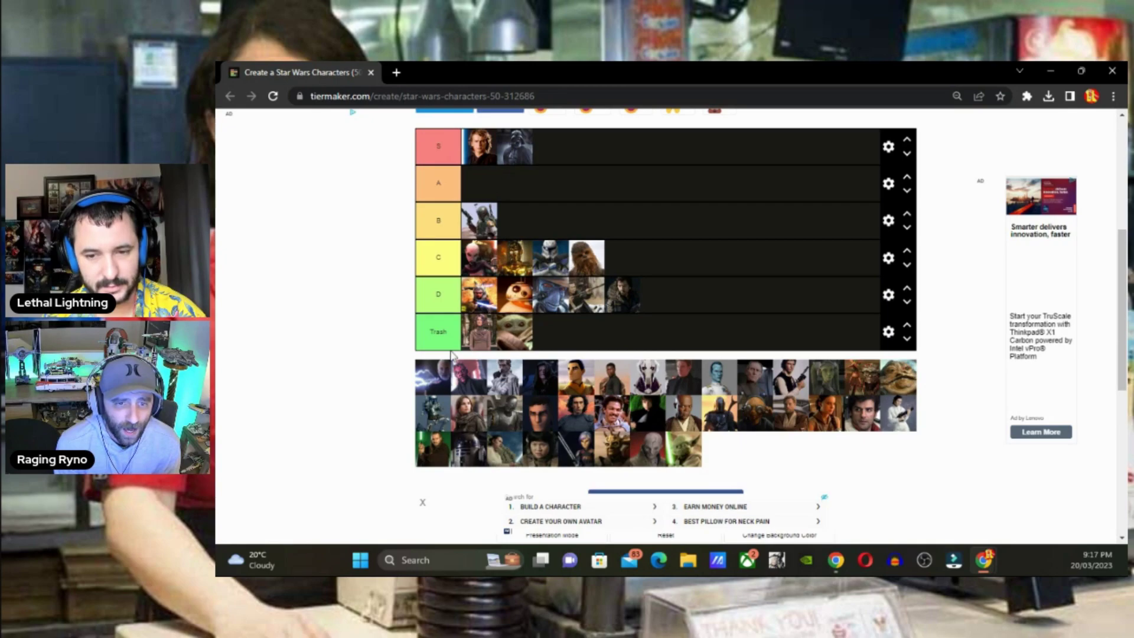
Put the first pool portrait in A, Darth Maul in B, and the next portrait in C
left_click_drag(444, 370, 495, 180)
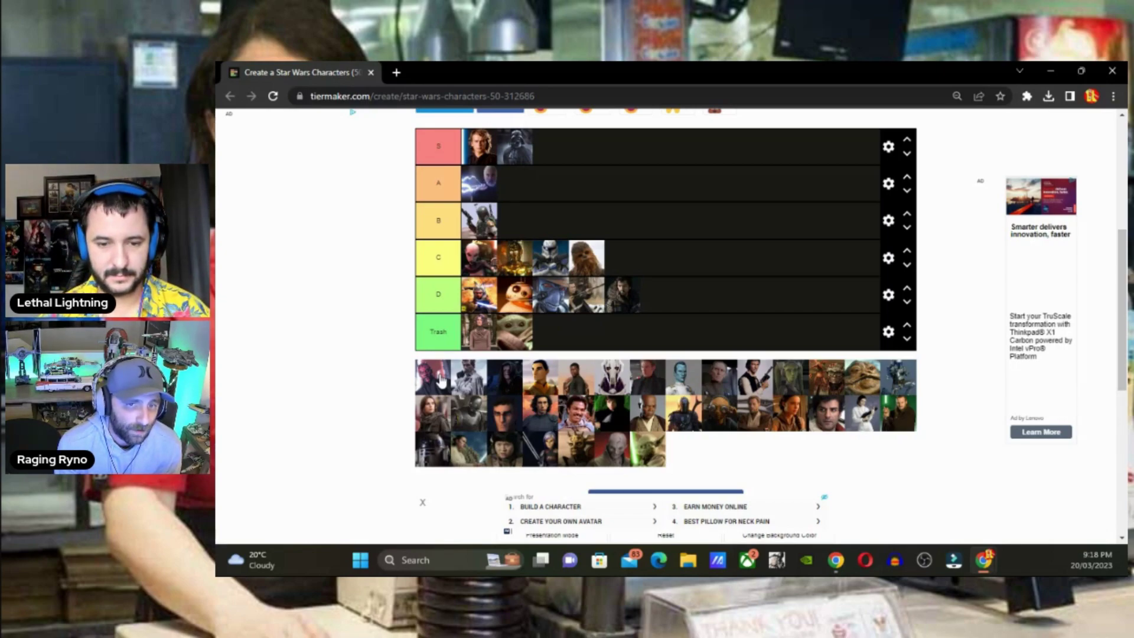
left_click_drag(440, 380, 557, 225)
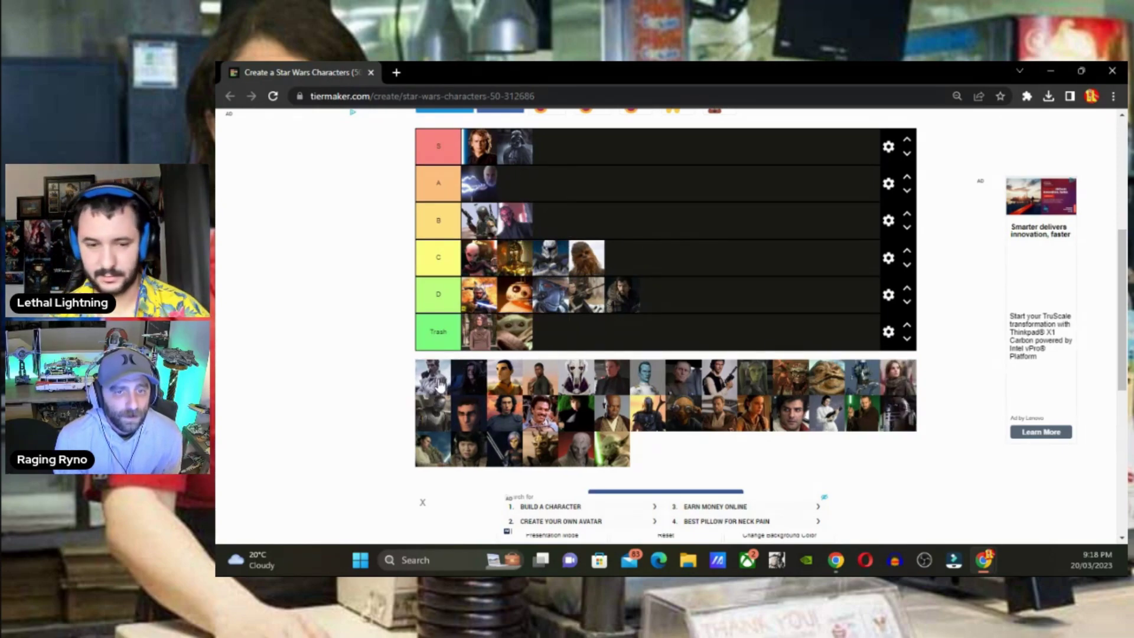
left_click_drag(439, 384, 646, 253)
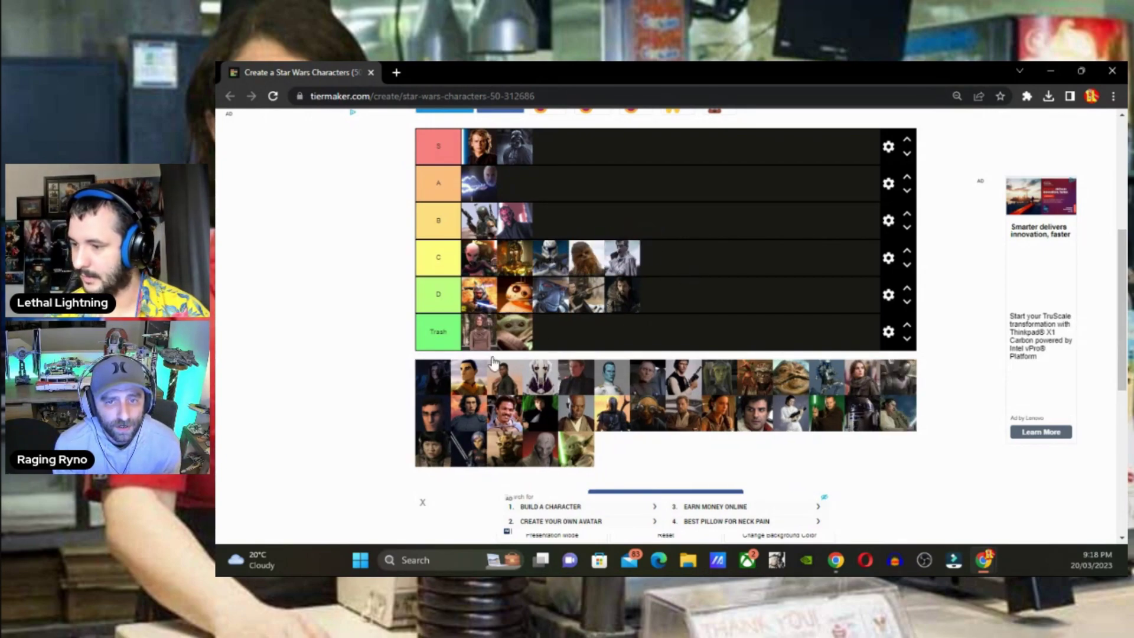
Put the dark hooded figure in S and send Ezra and Finn to Trash
left_click_drag(423, 386, 548, 157)
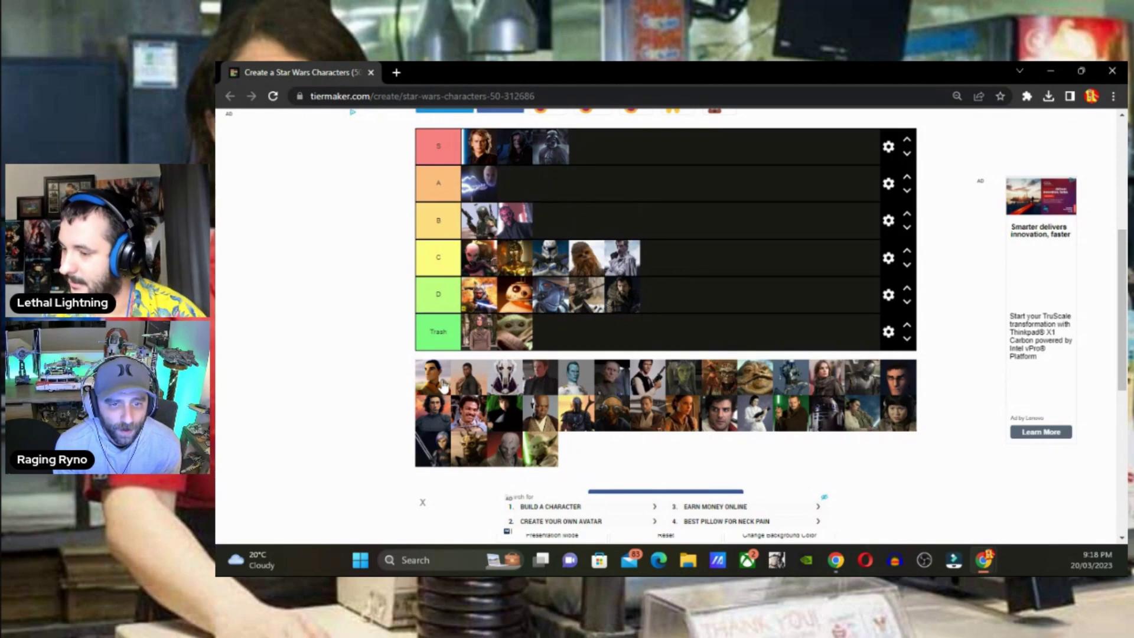
left_click_drag(443, 385, 553, 333)
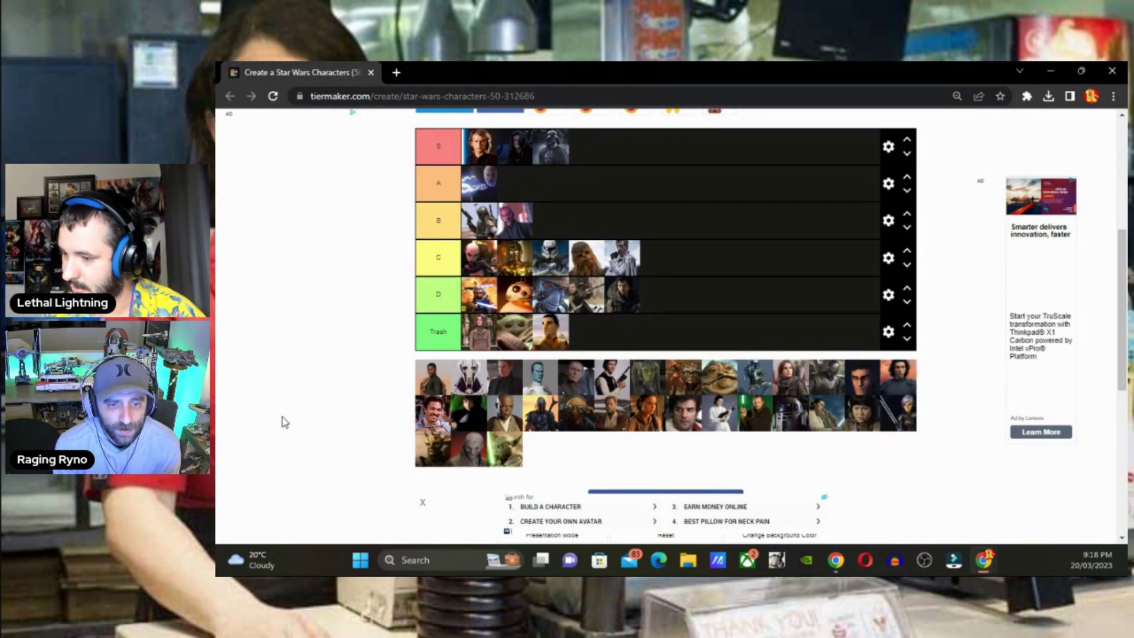
left_click_drag(428, 383, 594, 341)
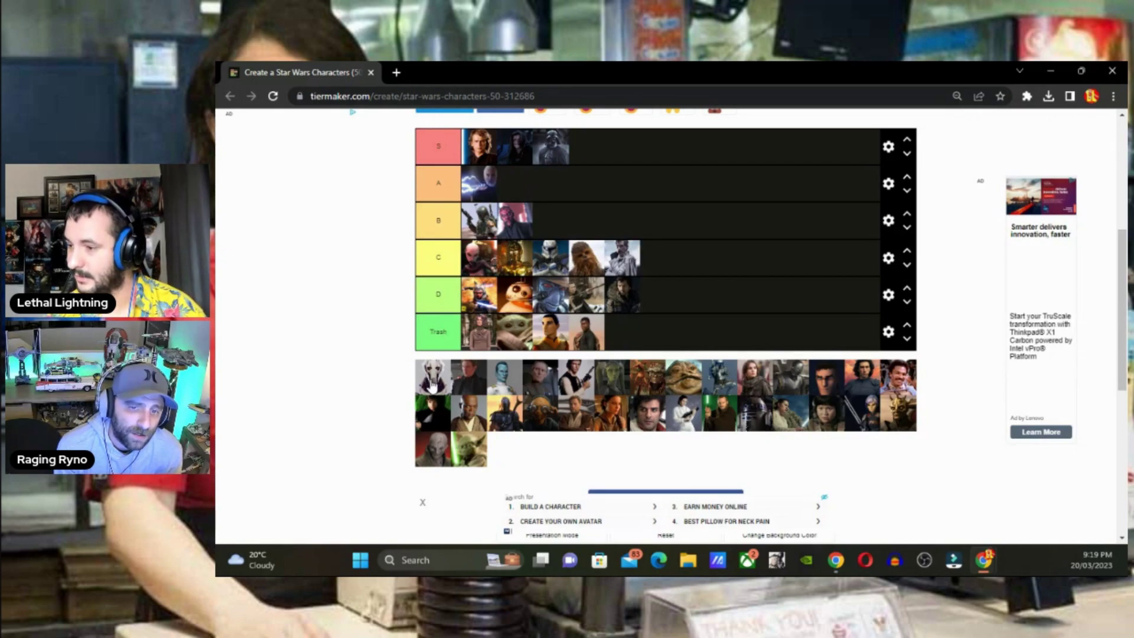
Move General Grievous into the B tier and send the next pool portrait to Trash
mouse_move(432, 386)
left_mouse_down()
mouse_move(416, 378)
mouse_move(417, 395)
left_mouse_up()
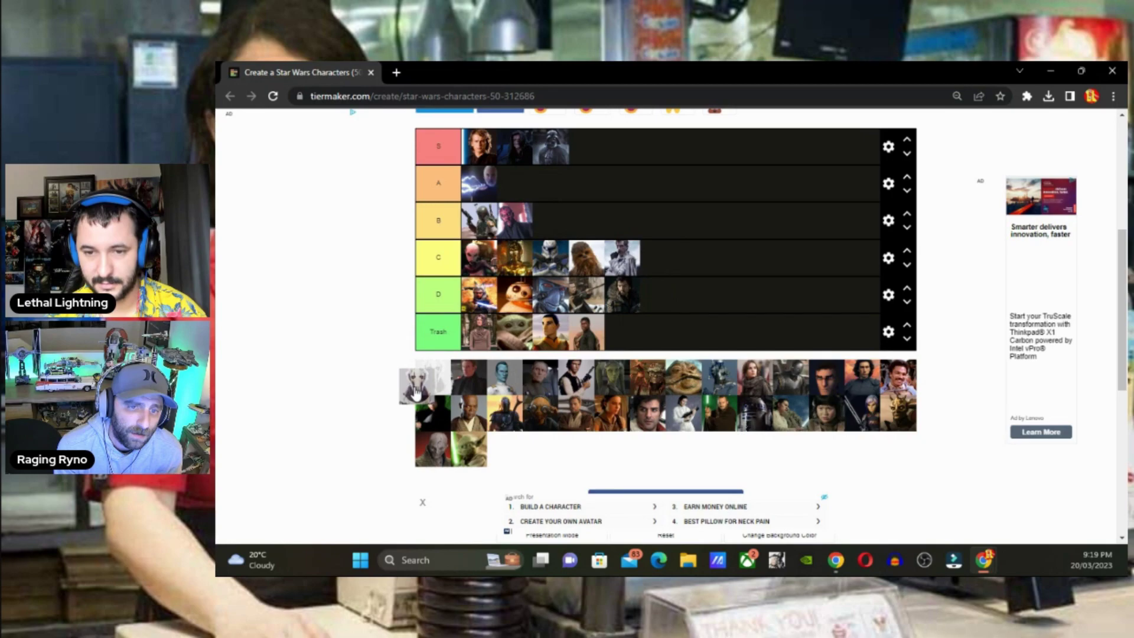
left_click_drag(417, 394, 552, 221)
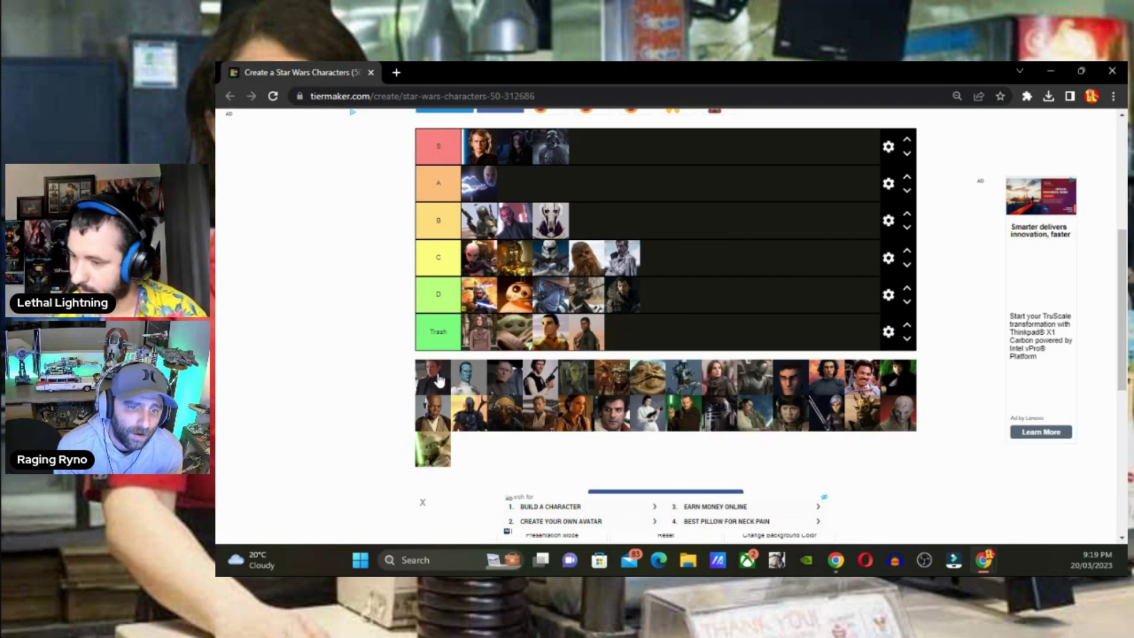
left_click_drag(438, 381, 643, 325)
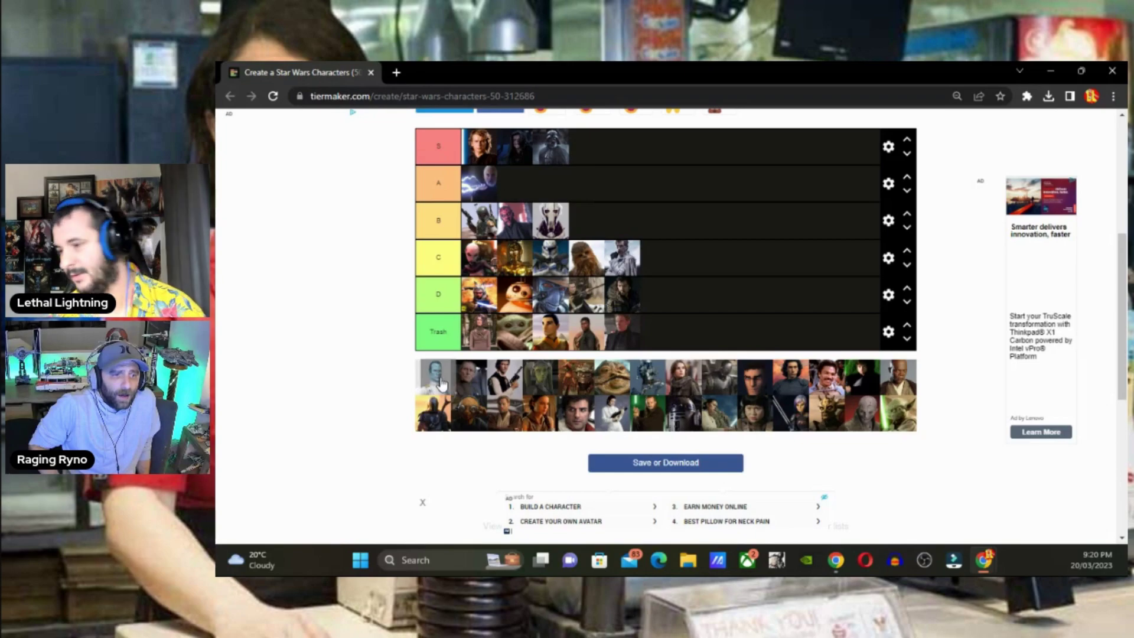
Add the blue-skinned officer to the end of C, then the next portrait to A beside the lightning image
left_click_drag(429, 384, 682, 305)
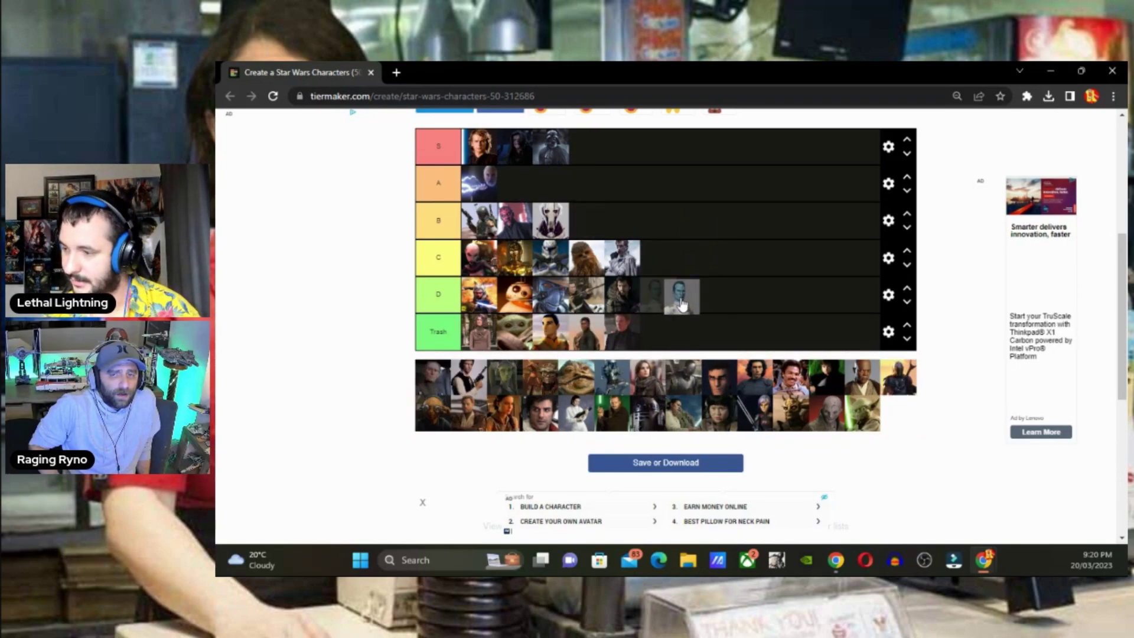
left_click_drag(682, 304, 673, 255)
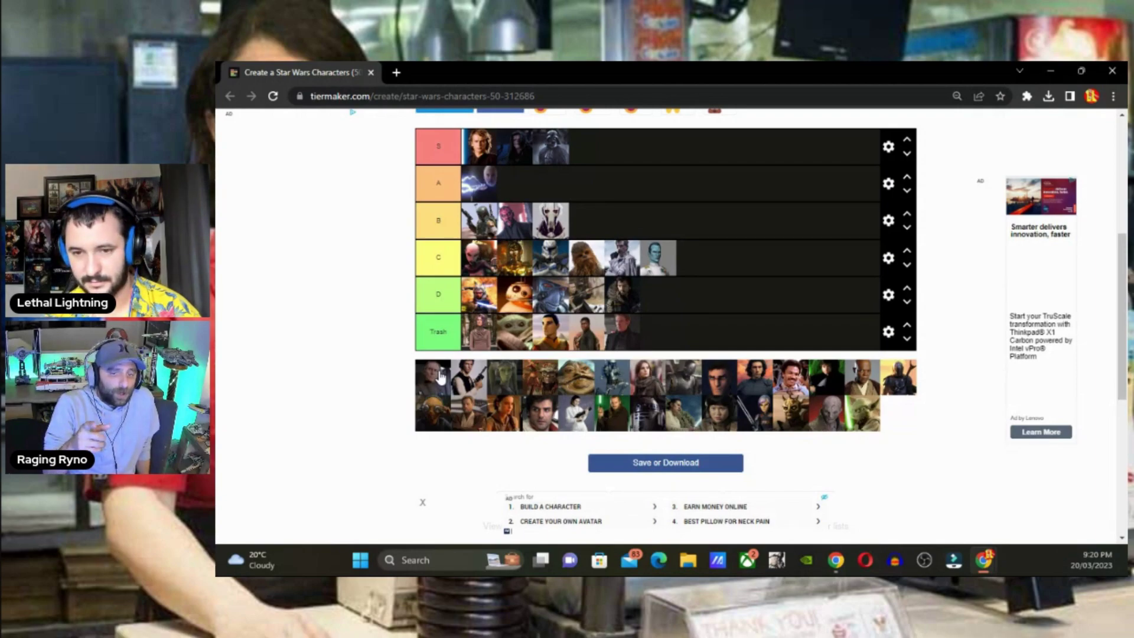
left_click_drag(439, 377, 541, 181)
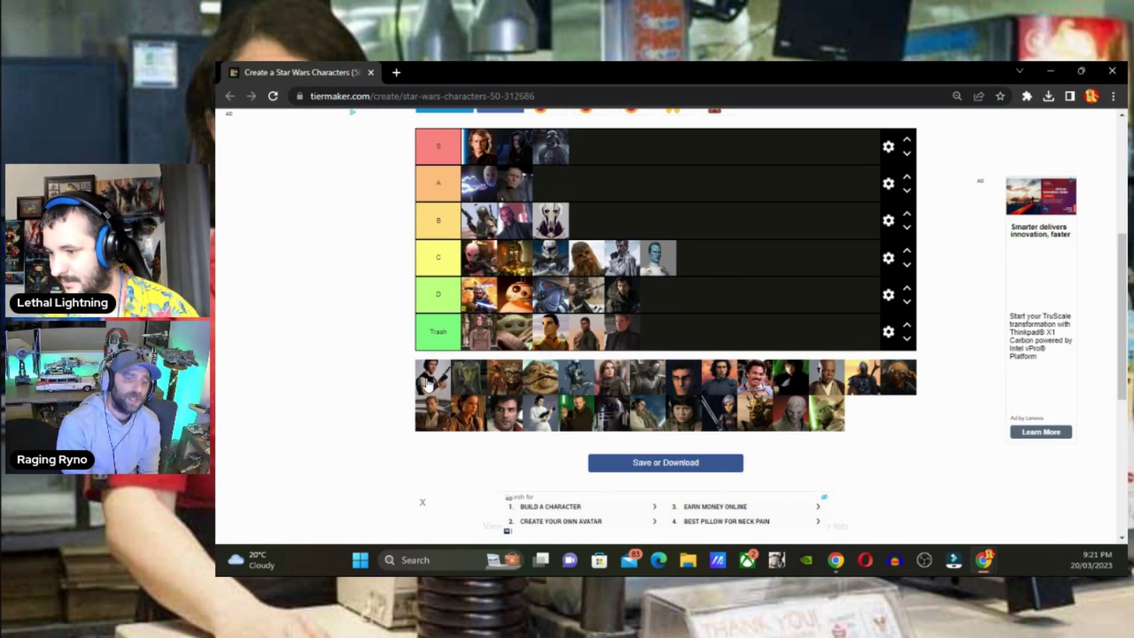
Rank Han Solo in B and send the next two pool portraits, including a green Twi'lek, to Trash
left_click_drag(429, 383, 696, 272)
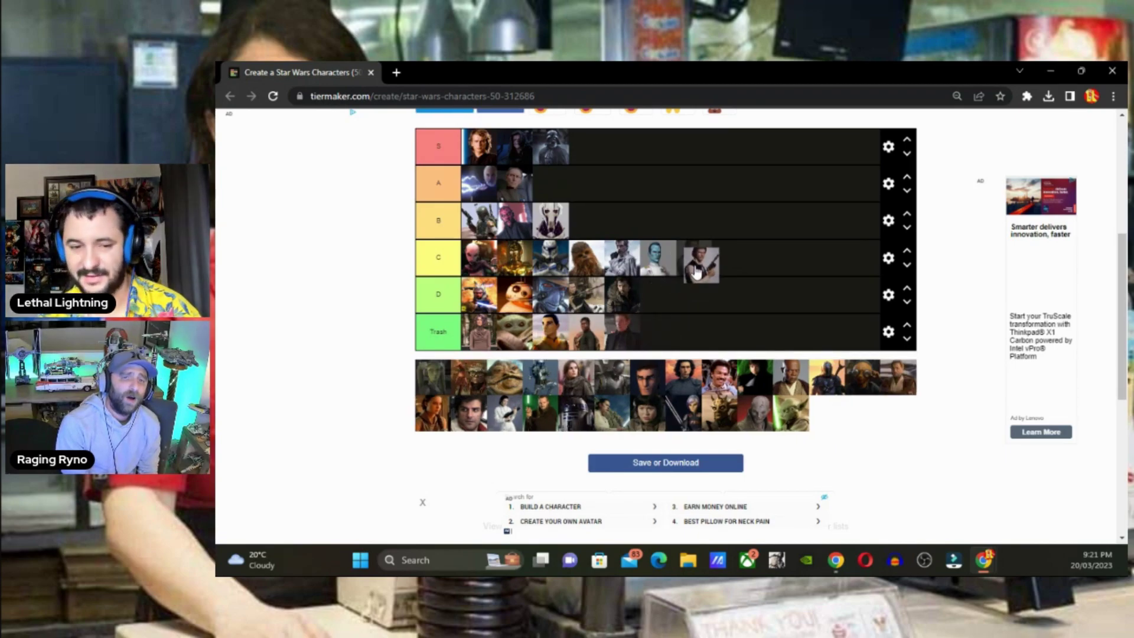
left_click_drag(697, 272, 700, 269)
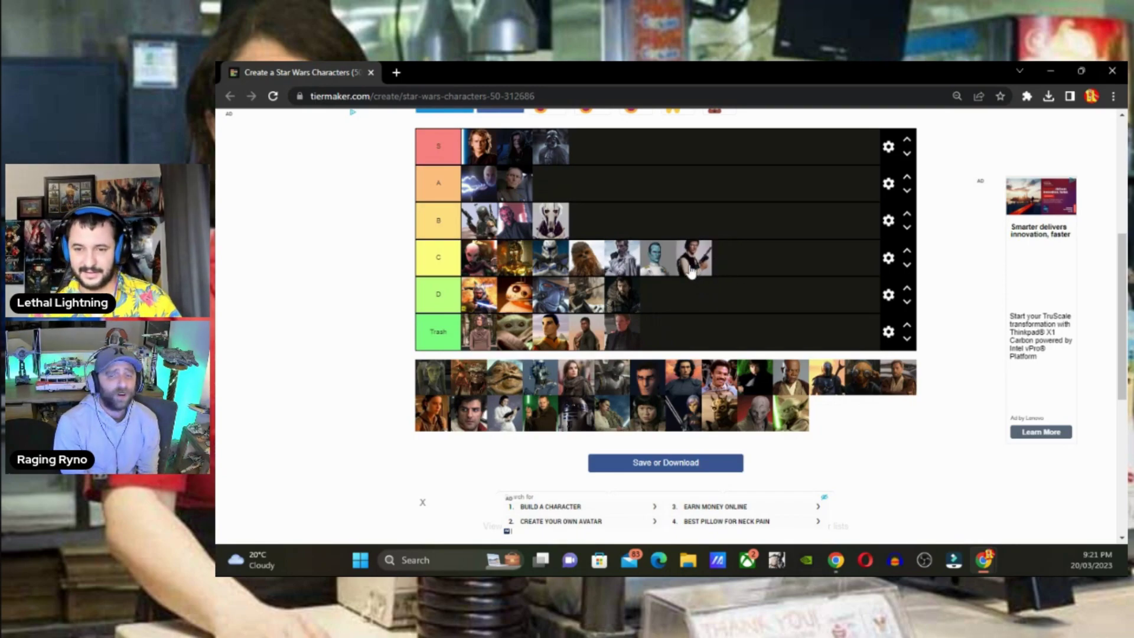
left_click_drag(691, 269, 680, 226)
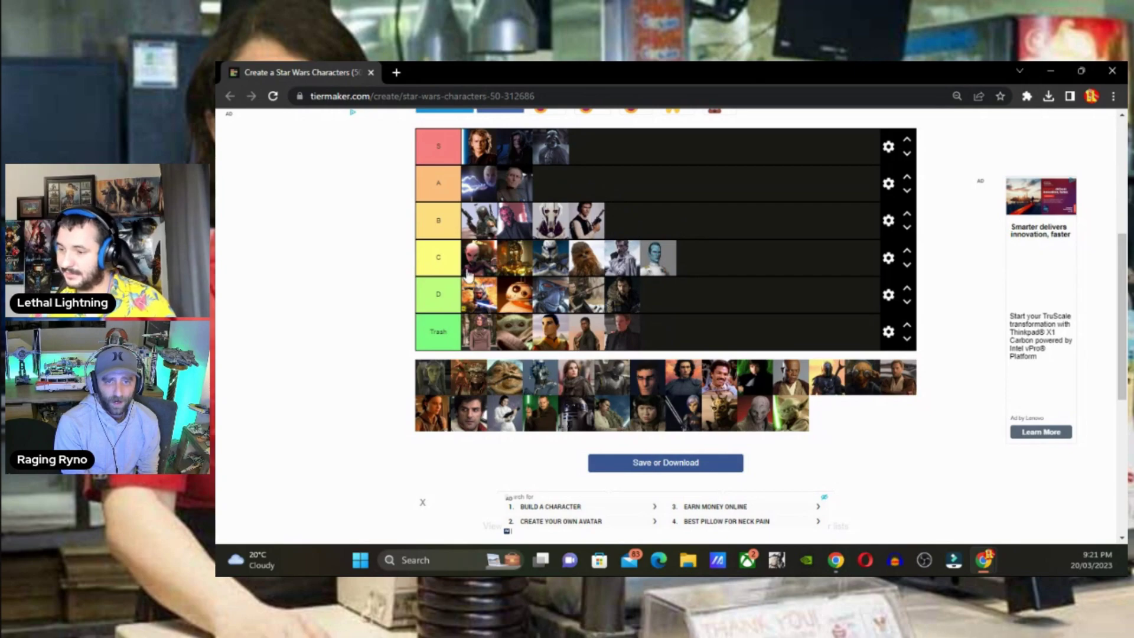
left_click_drag(425, 387, 738, 327)
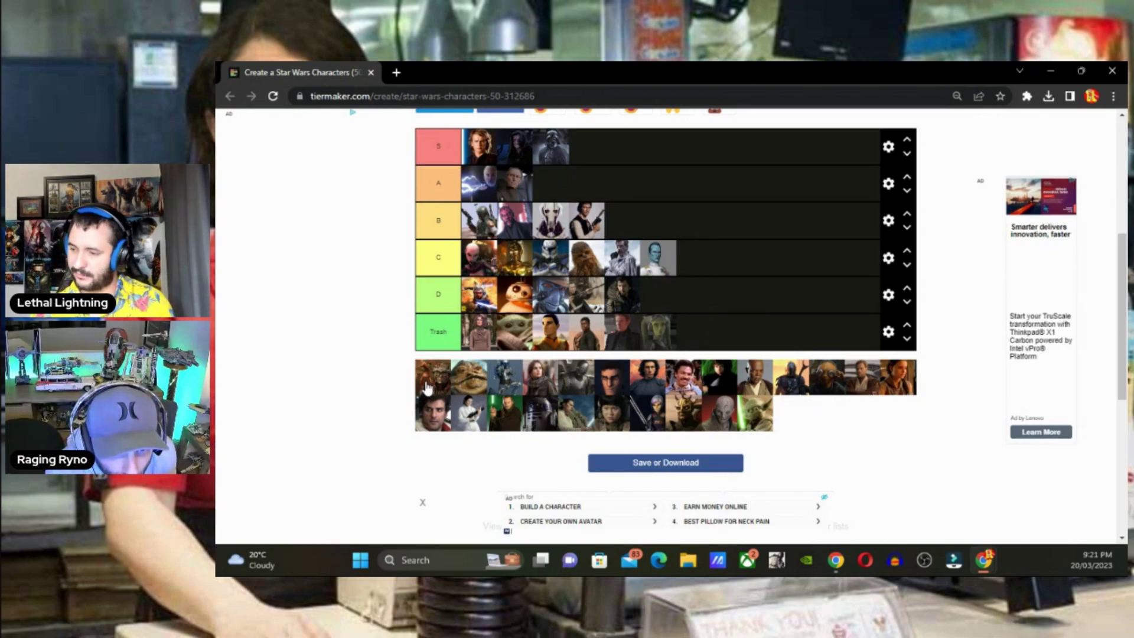
left_click_drag(426, 390, 712, 349)
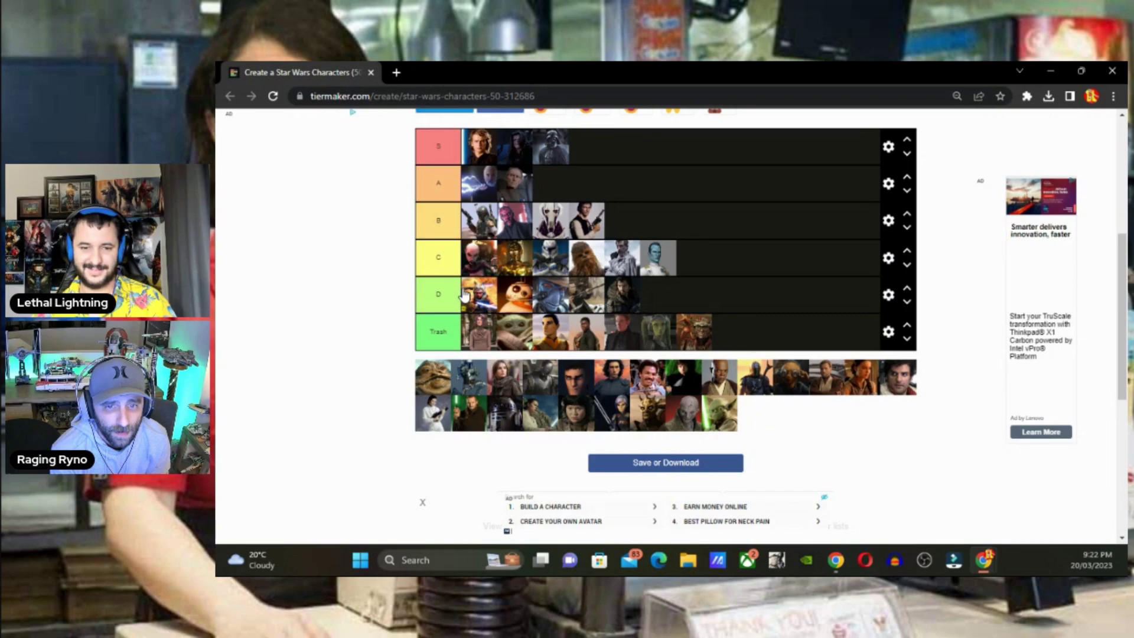
Move Ahsoka from D to Trash, put Jabba the Hutt in B, and the clone trooper in C
left_click_drag(465, 296, 736, 286)
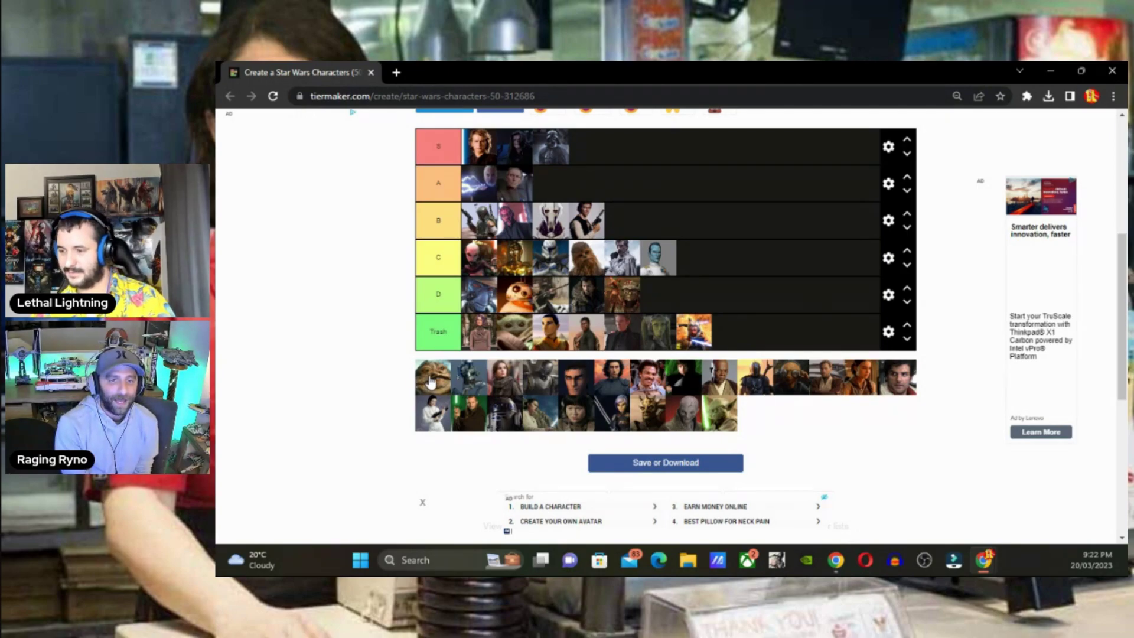
left_click_drag(429, 381, 674, 217)
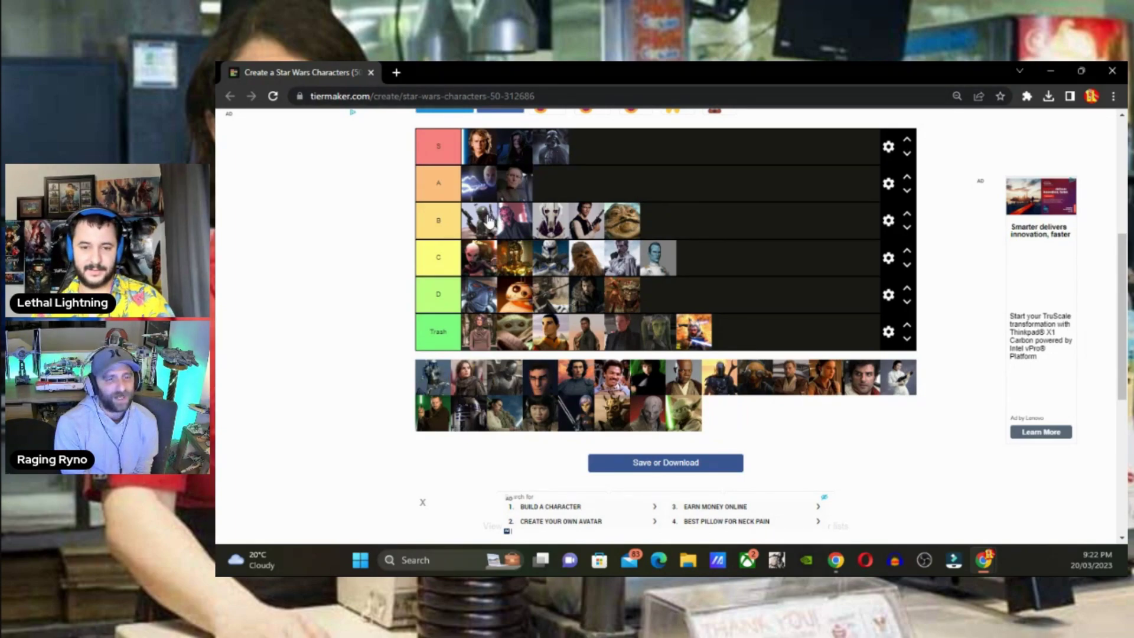
mouse_move(412, 388)
left_mouse_down()
mouse_move(590, 298)
mouse_move(694, 267)
left_mouse_up()
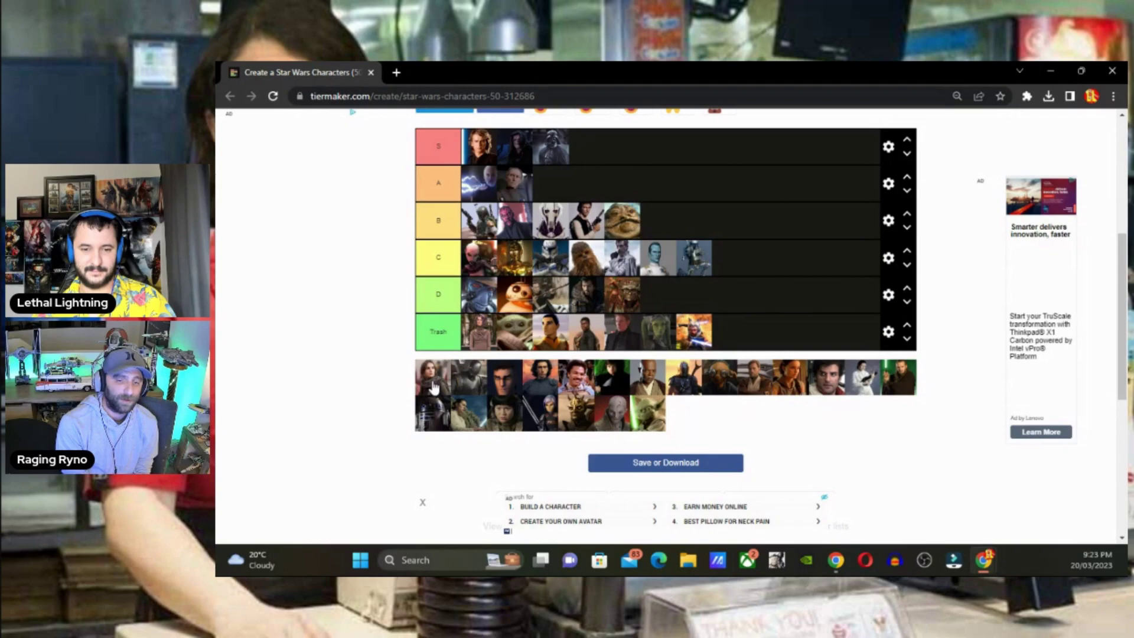
Add three pool portraits to the end of D, Kylo Ren to Trash, and the mustached man to B
left_click_drag(434, 387, 727, 305)
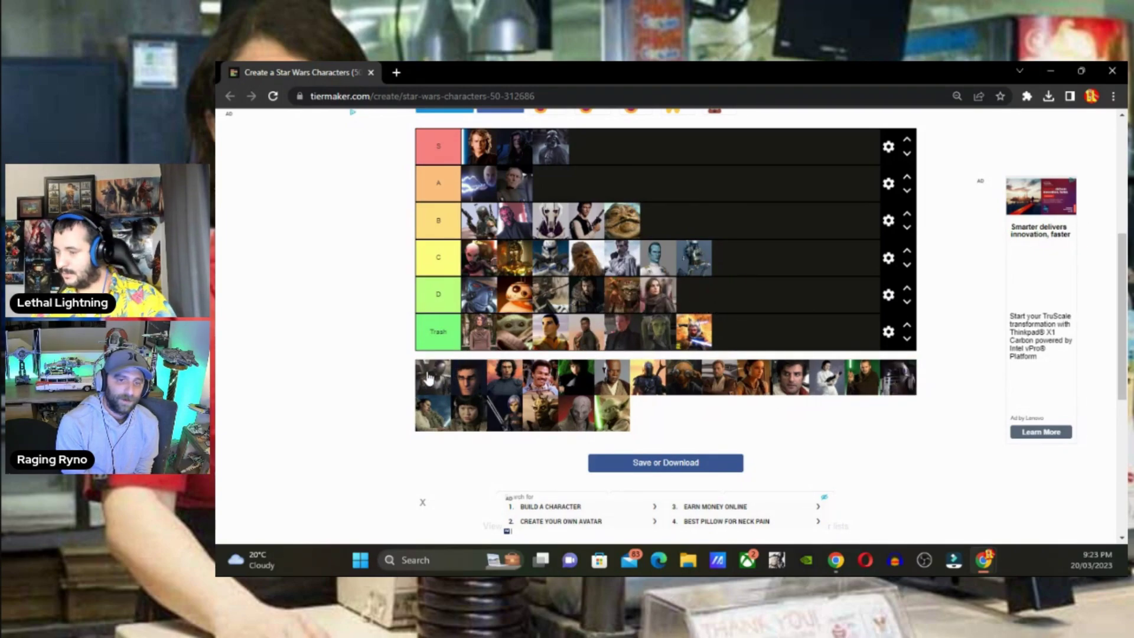
left_click_drag(433, 378, 718, 300)
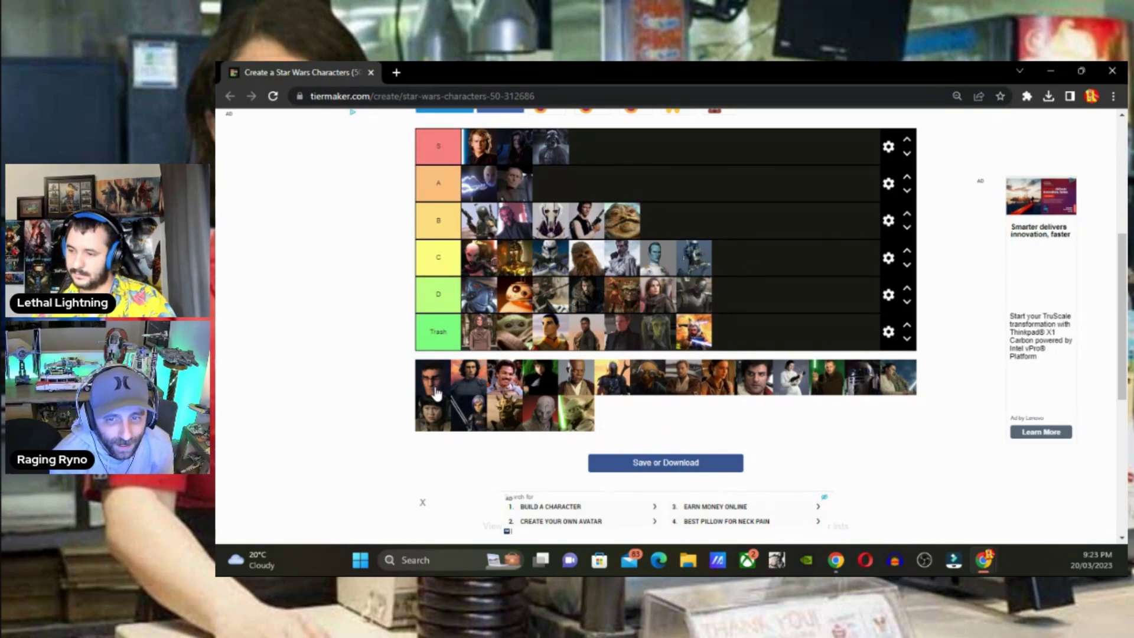
left_click_drag(435, 393, 750, 305)
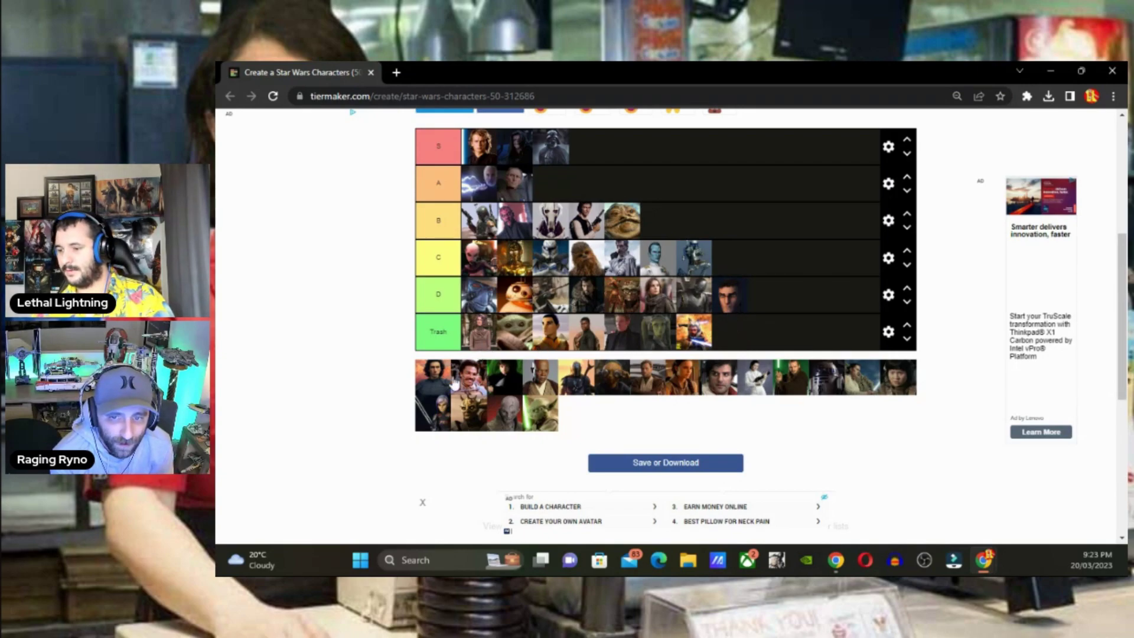
left_click_drag(437, 384, 749, 331)
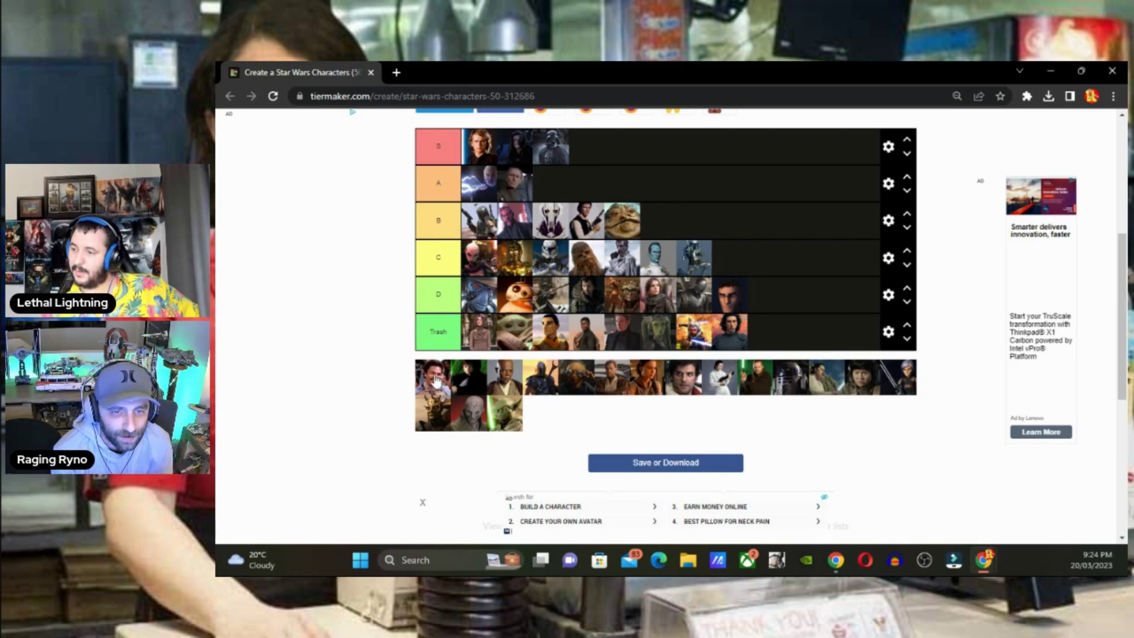
left_click_drag(435, 381, 693, 214)
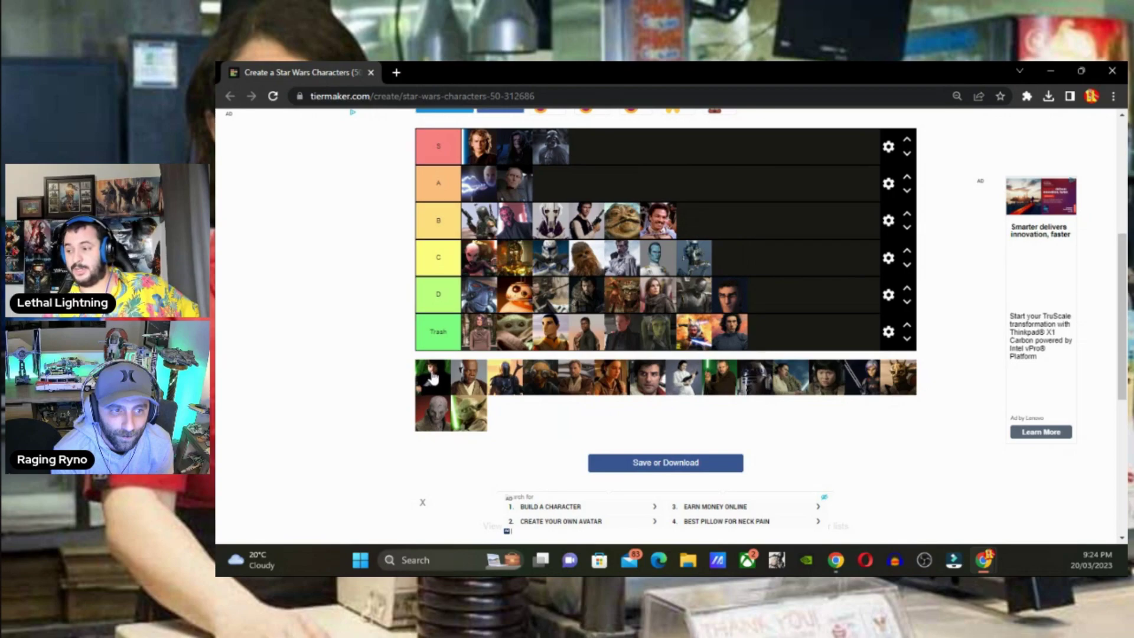
Drop Luke in Trash, pull him back to the pool, then rank him in S
left_click_drag(429, 391, 826, 322)
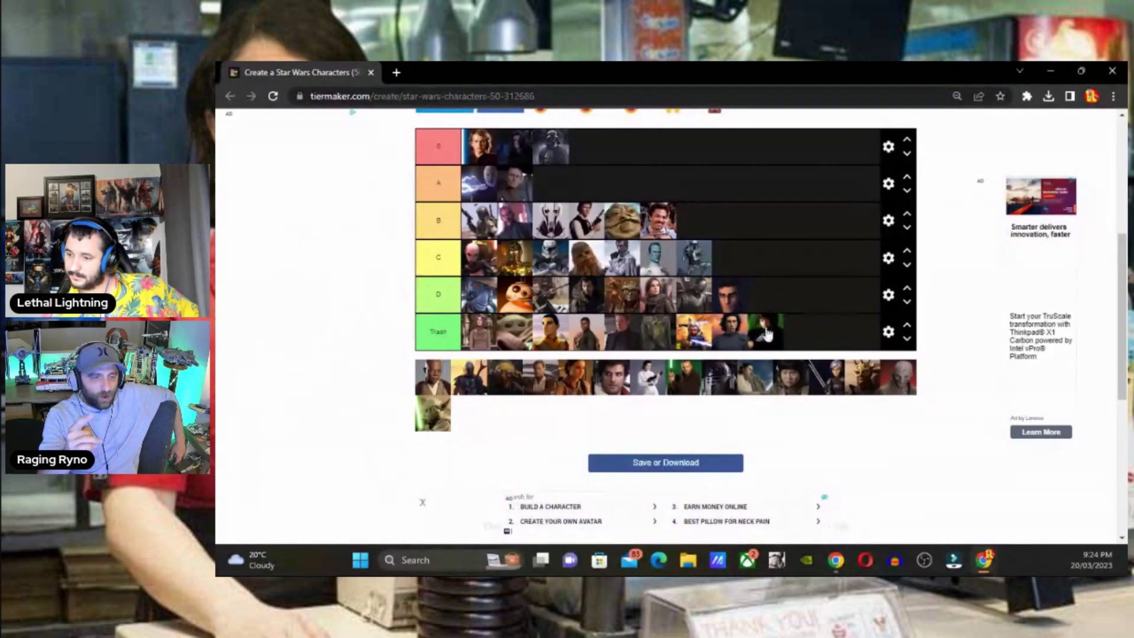
left_click_drag(766, 332, 437, 375)
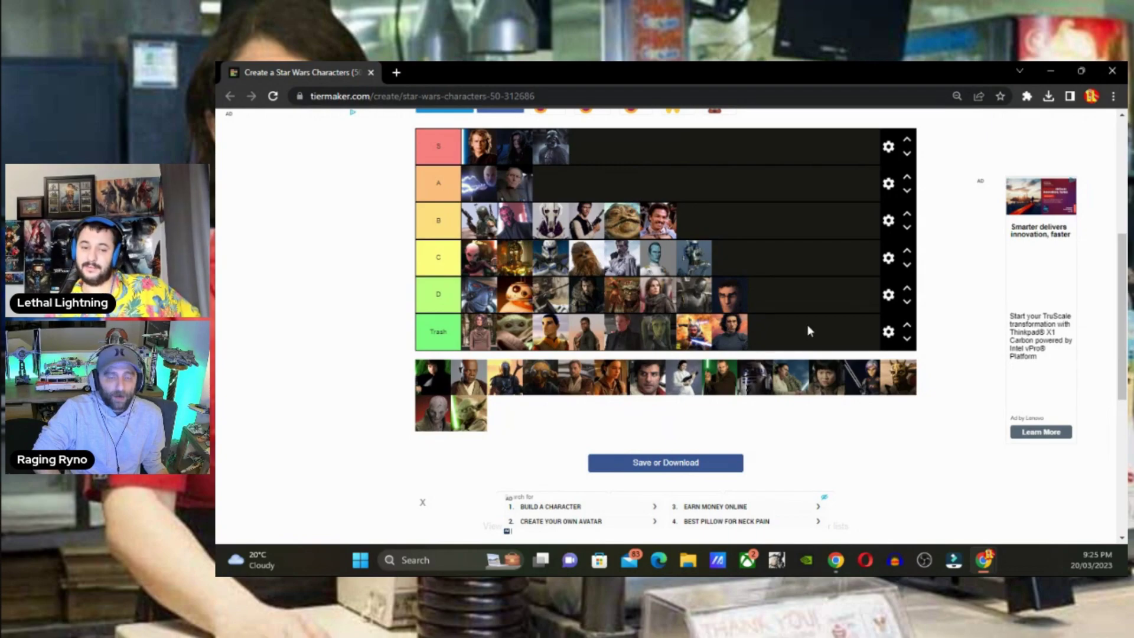
left_click_drag(433, 377, 588, 147)
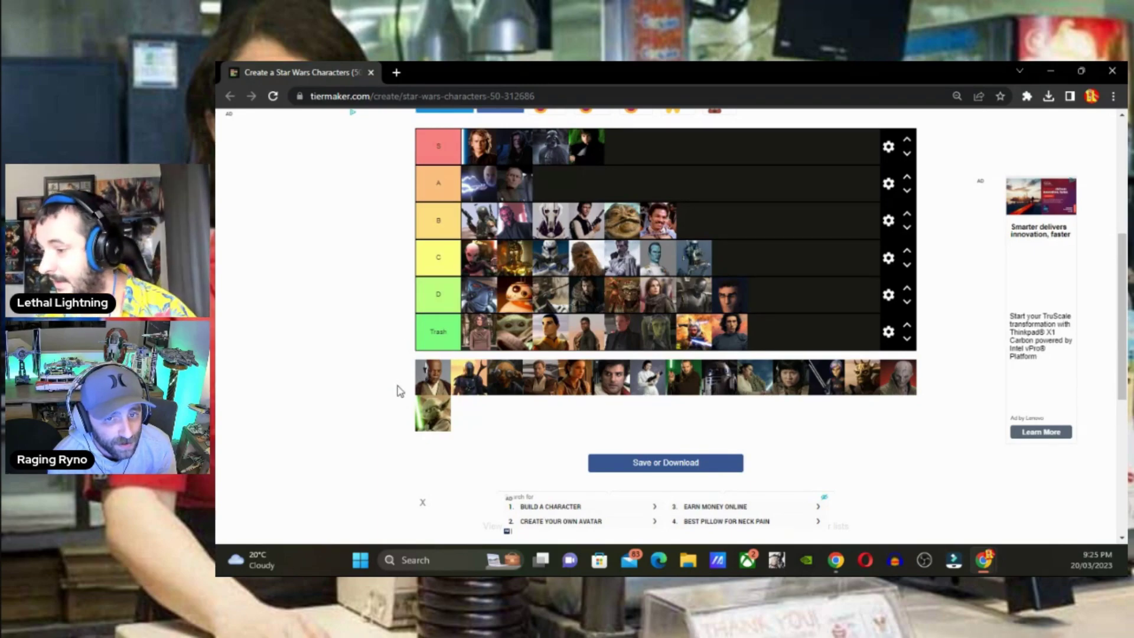
Put Mace Windu and Obi-Wan in A, and the Mandalorian plus one more portrait in Trash
left_click_drag(433, 376, 549, 188)
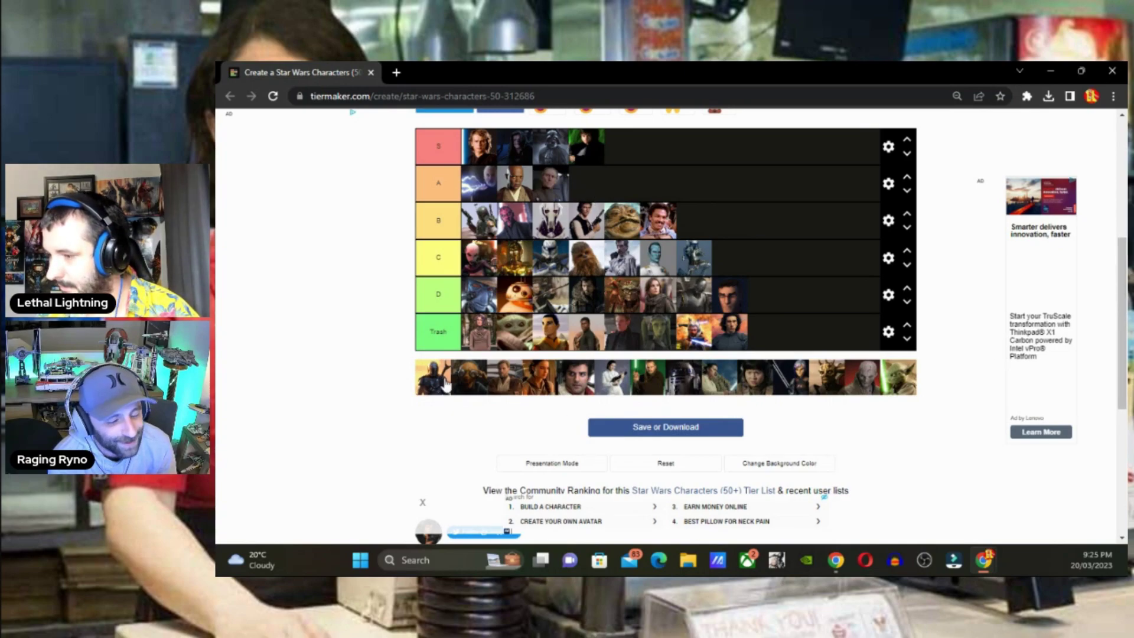
left_click_drag(446, 384, 836, 333)
left_click_drag(434, 381, 835, 345)
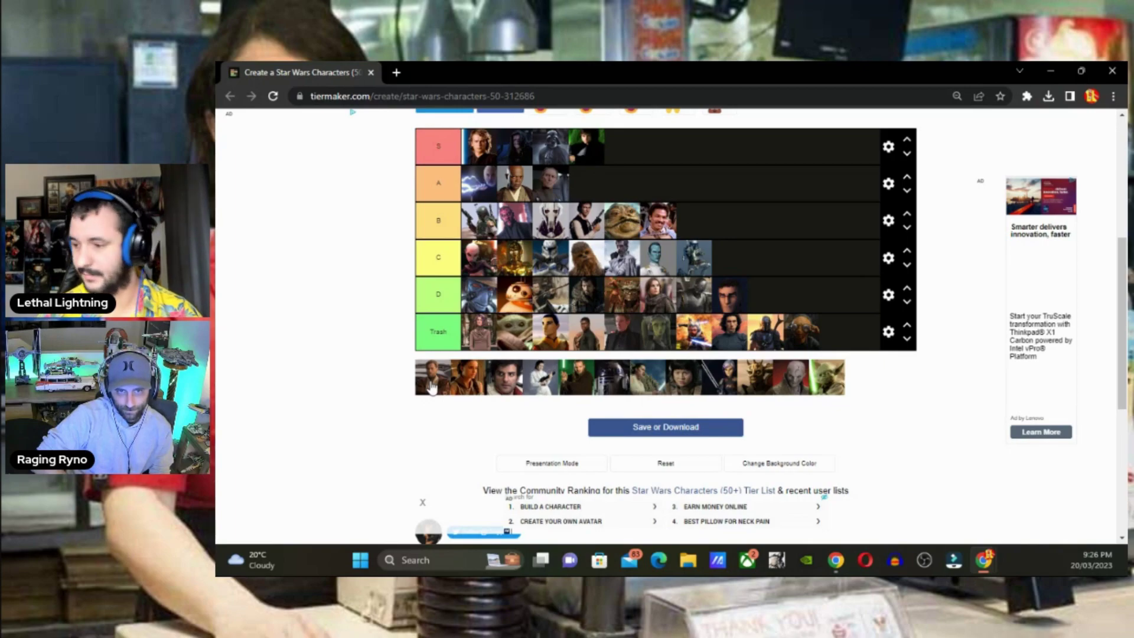
left_click_drag(432, 387, 632, 186)
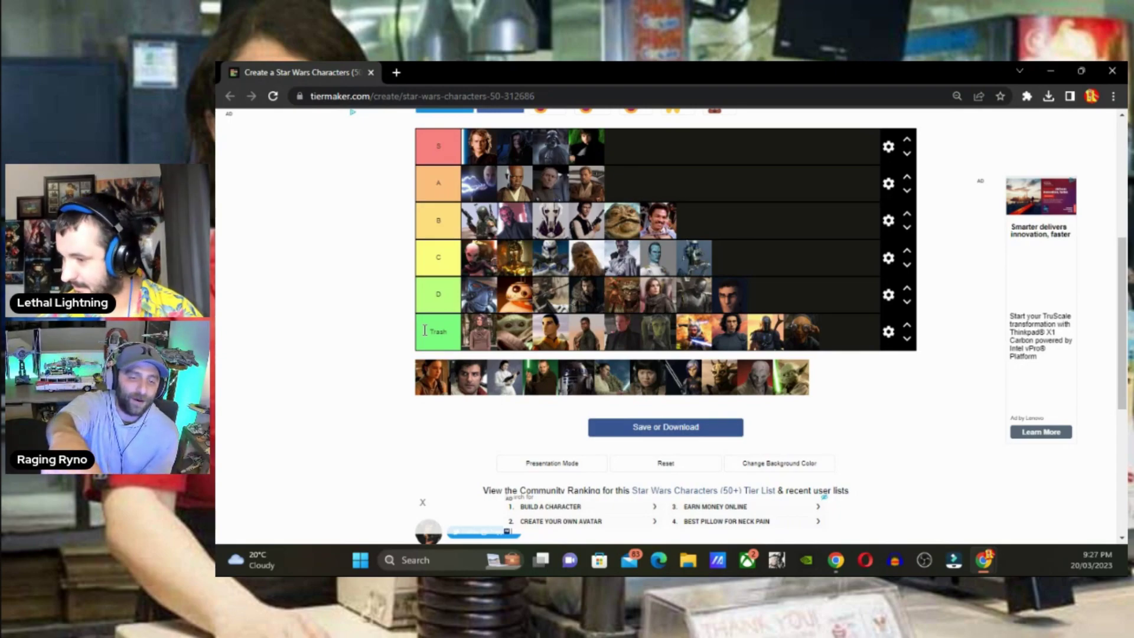
Rank Leia in A, the next portrait at the end of B after Lando, and another in D
left_click_drag(514, 376, 454, 378)
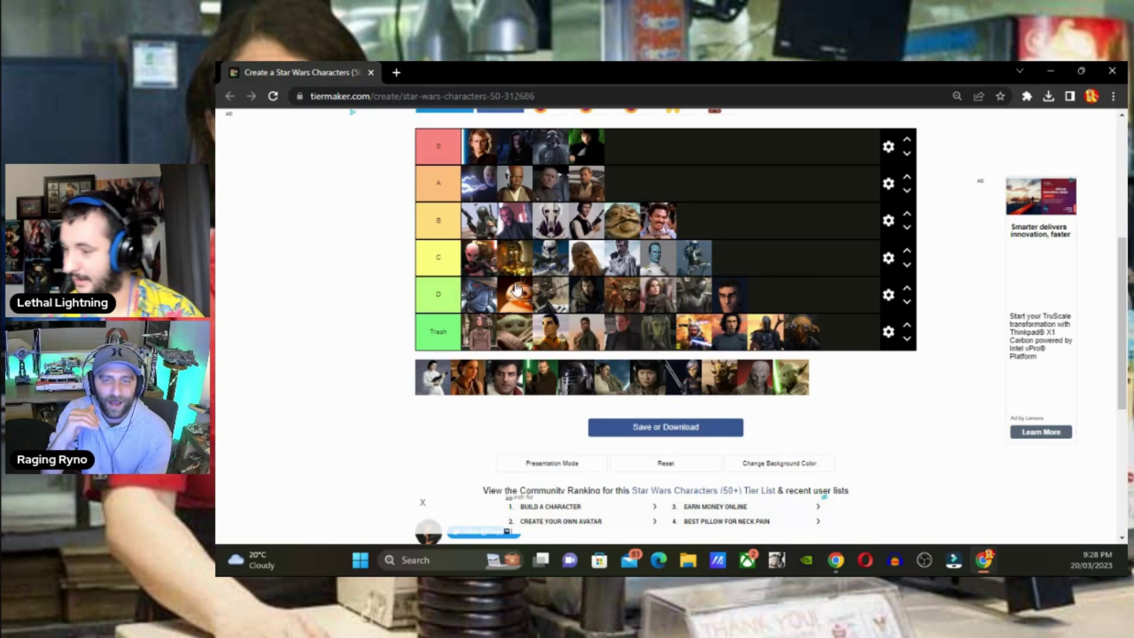
left_click_drag(429, 381, 622, 183)
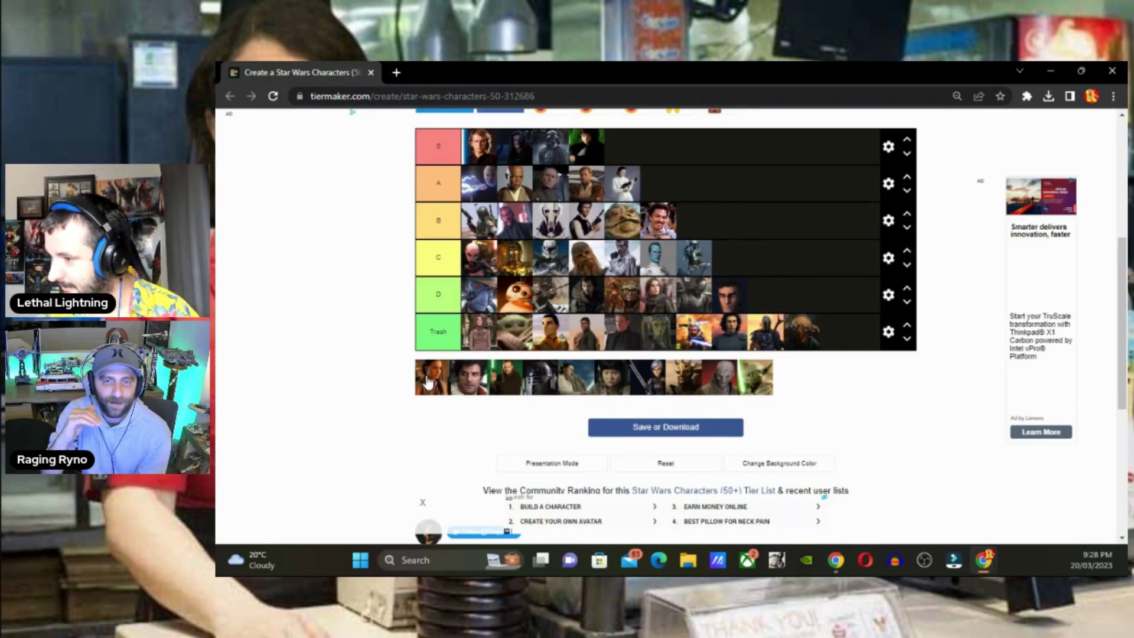
left_click_drag(431, 381, 694, 224)
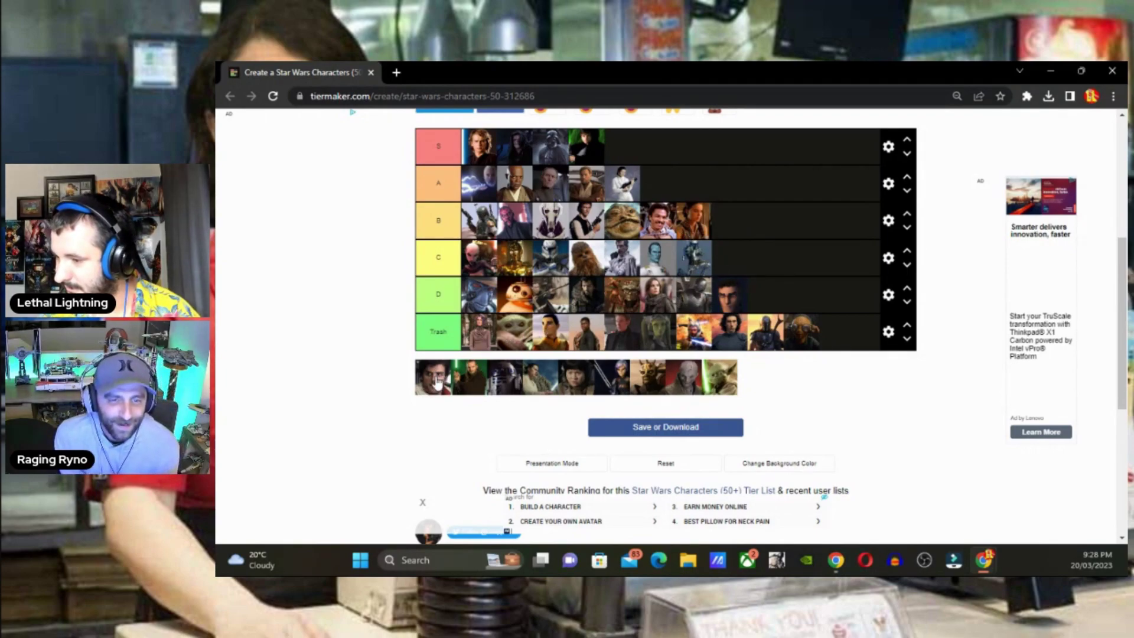
left_click_drag(434, 387, 778, 304)
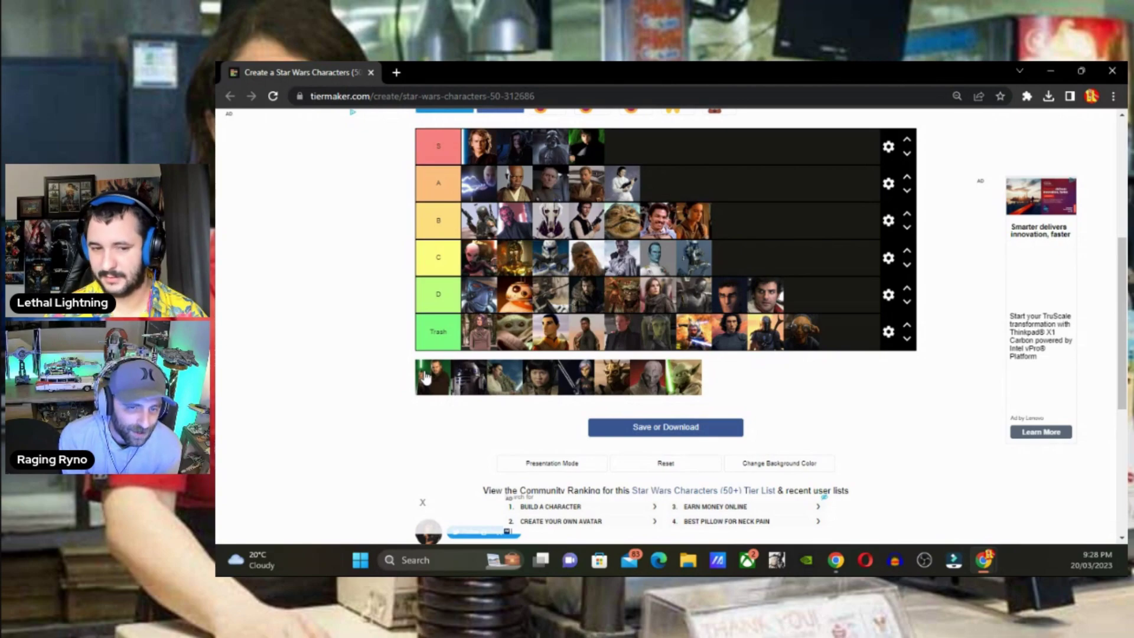
Rank a pool character in A and R2-D2 first in B; send another character to Trash, and Rose Tico from S to Trash
left_click_drag(426, 378, 729, 179)
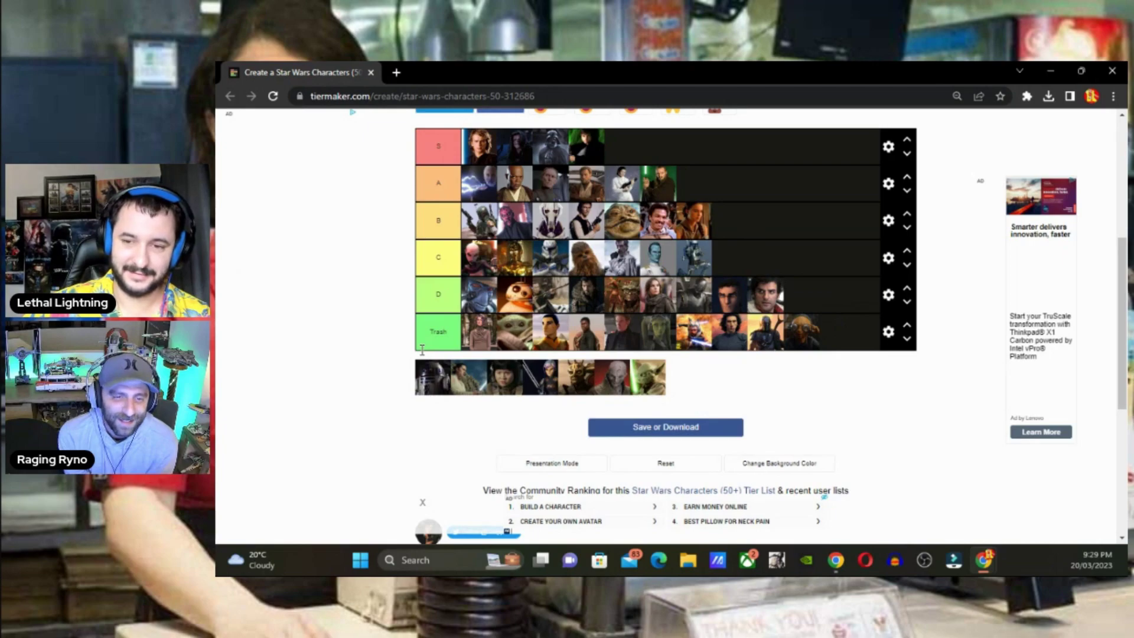
left_click_drag(433, 377, 478, 221)
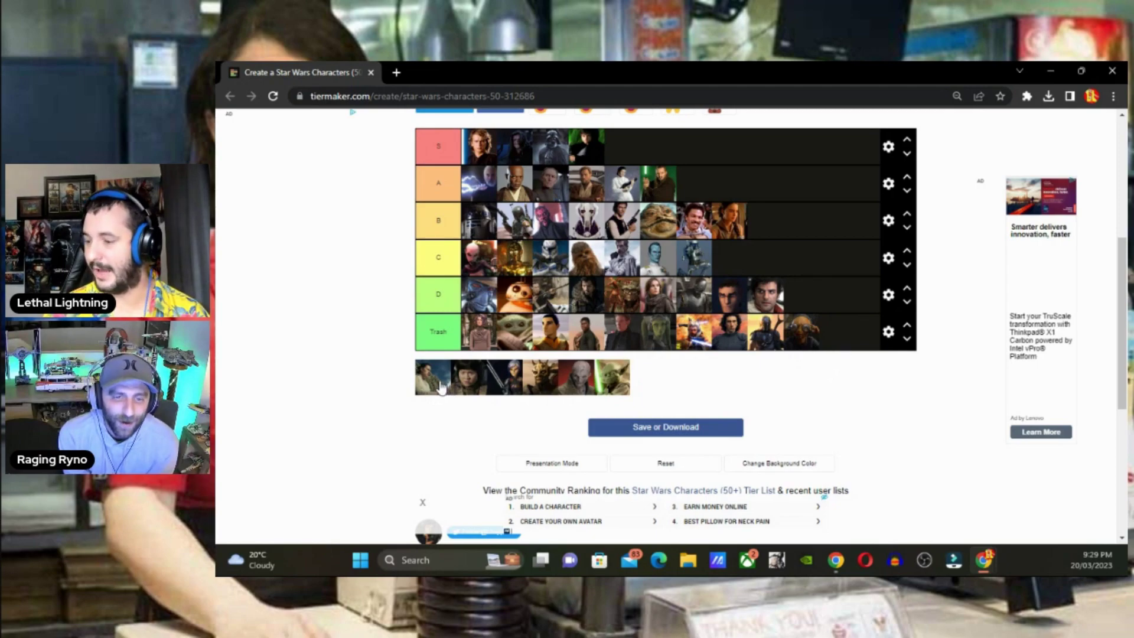
left_click_drag(437, 387, 861, 341)
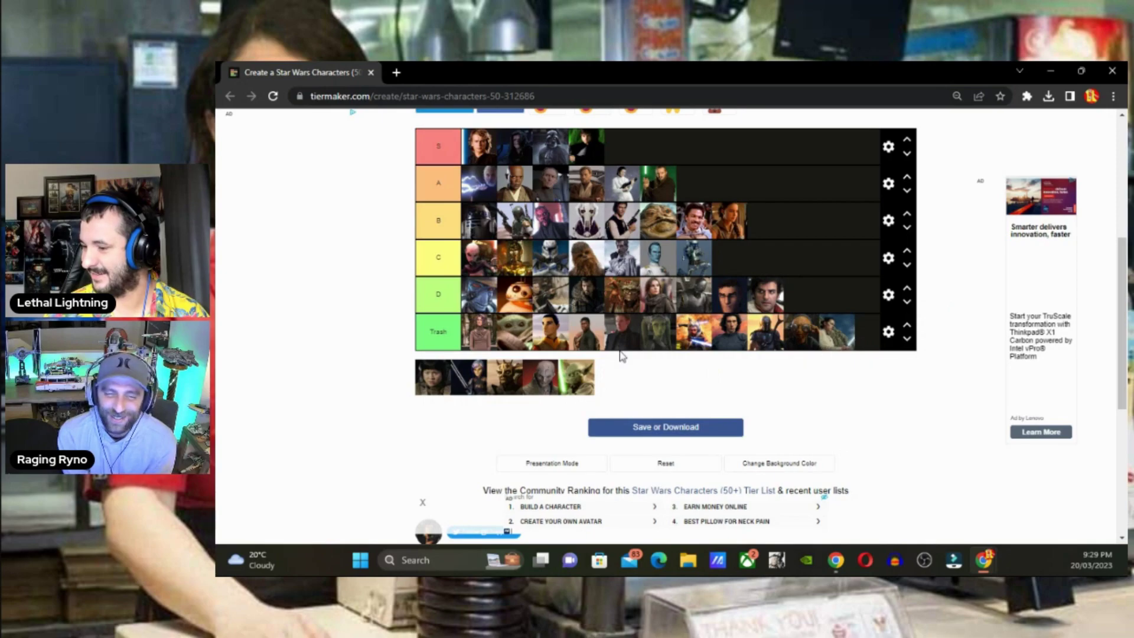
left_click_drag(452, 378, 672, 143)
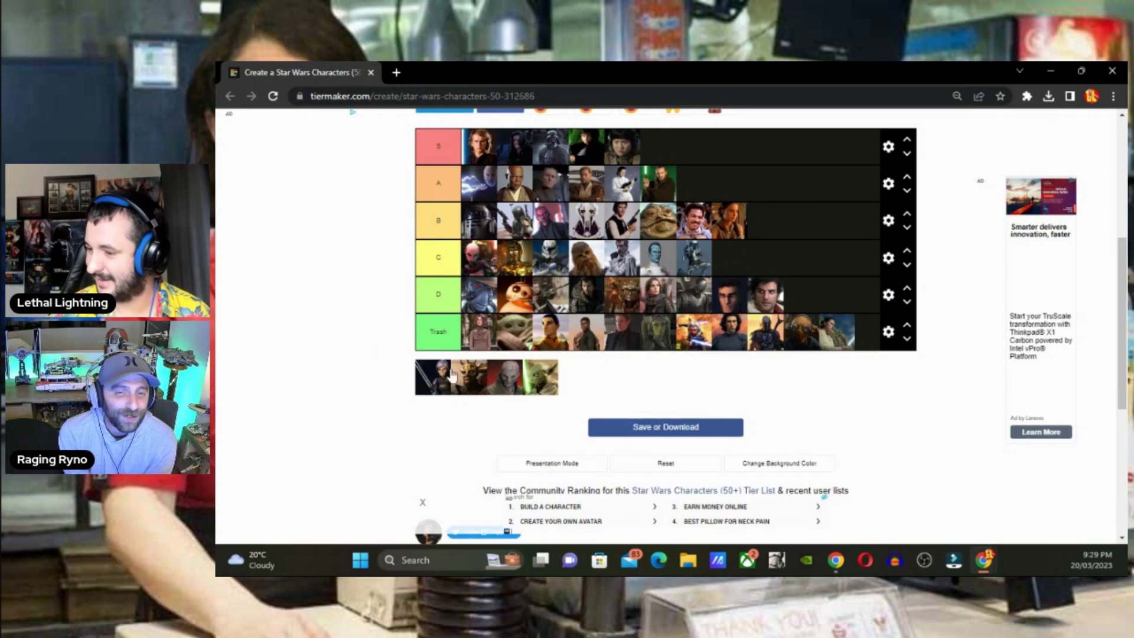
left_click_drag(622, 149, 841, 344)
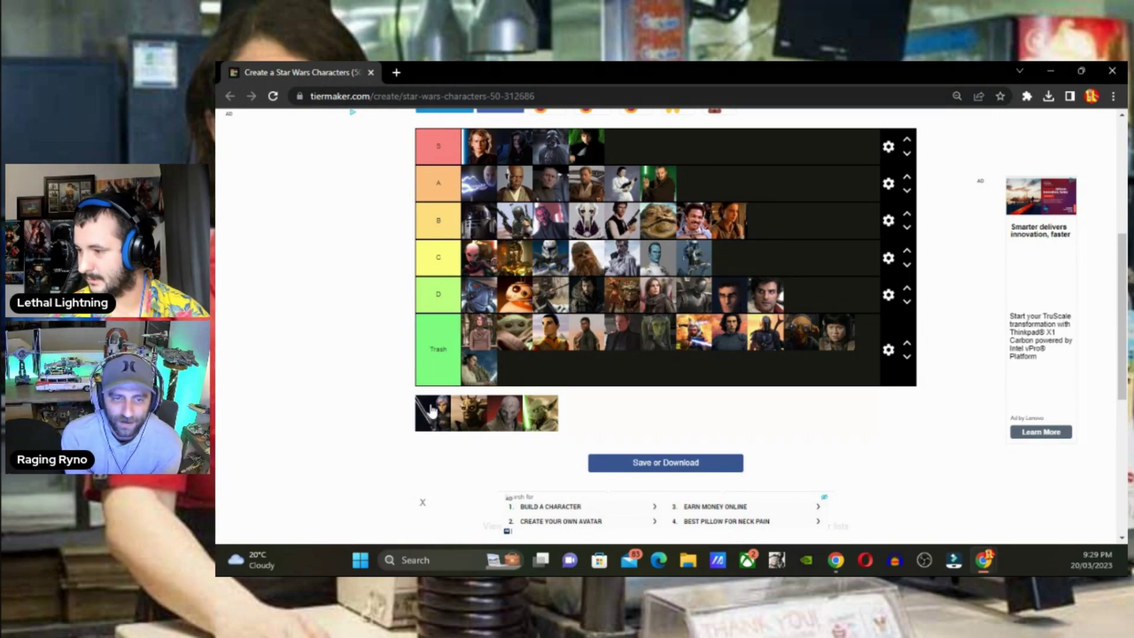
Put Sabine at the end of D, Savage Opress and the pale-faced character in Trash, and Yoda after Luke in S
left_click_drag(432, 413, 786, 295)
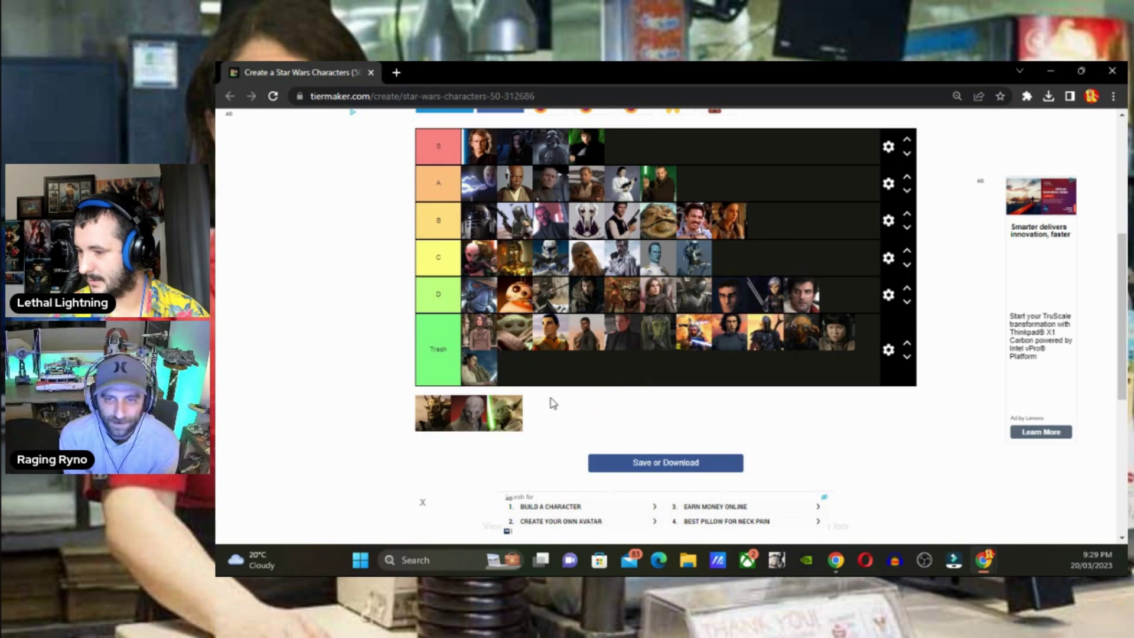
left_click_drag(433, 414, 574, 385)
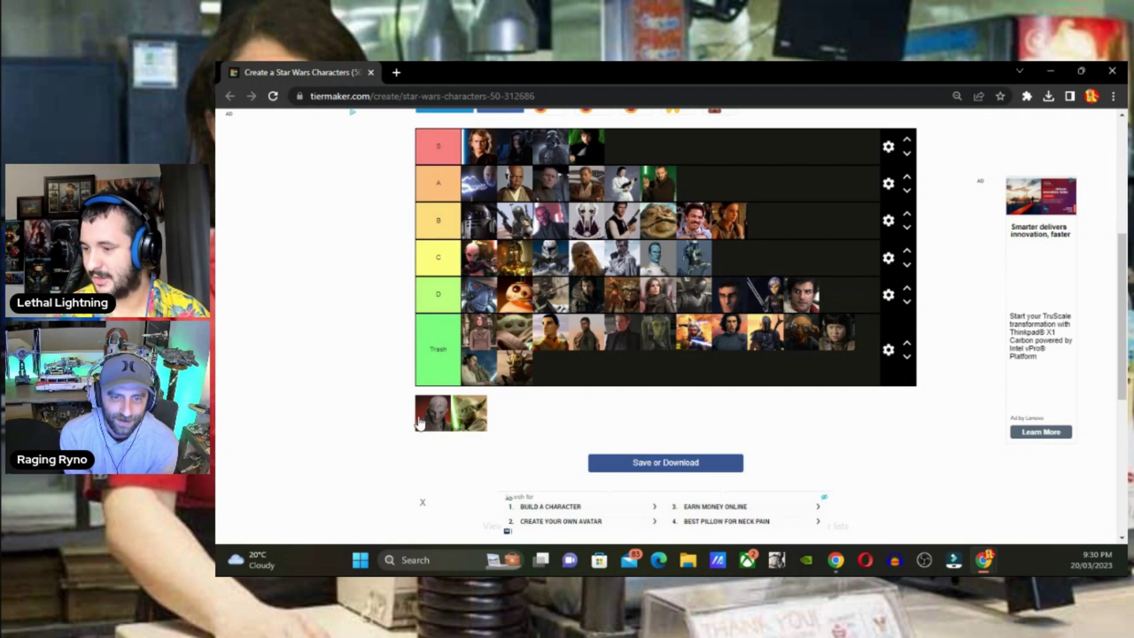
left_click_drag(434, 420, 660, 384)
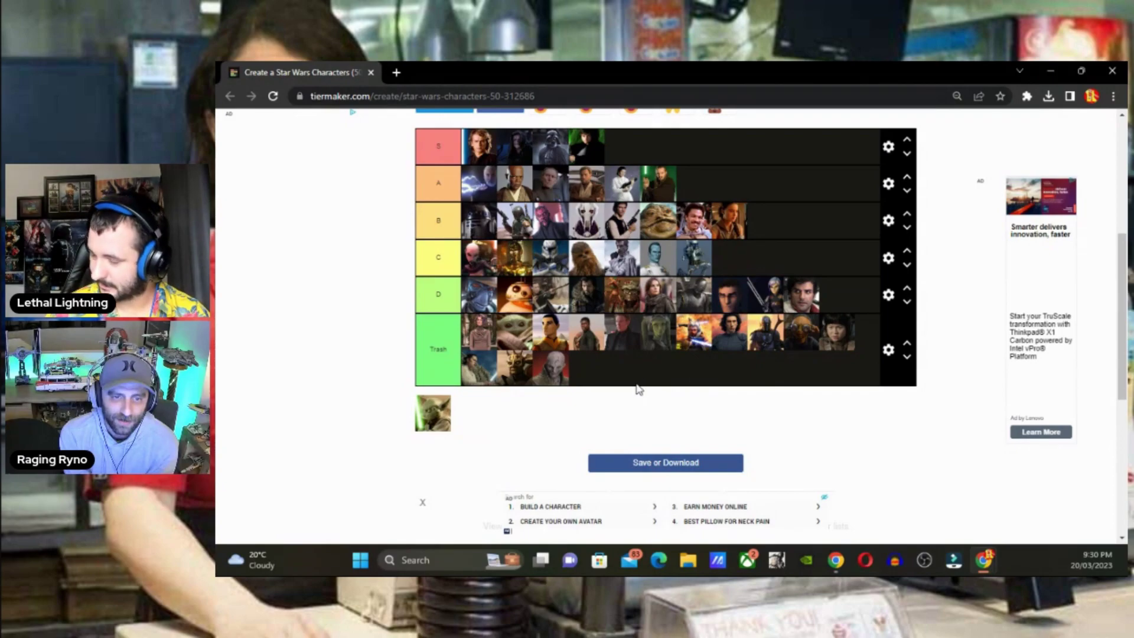
left_click_drag(433, 413, 623, 144)
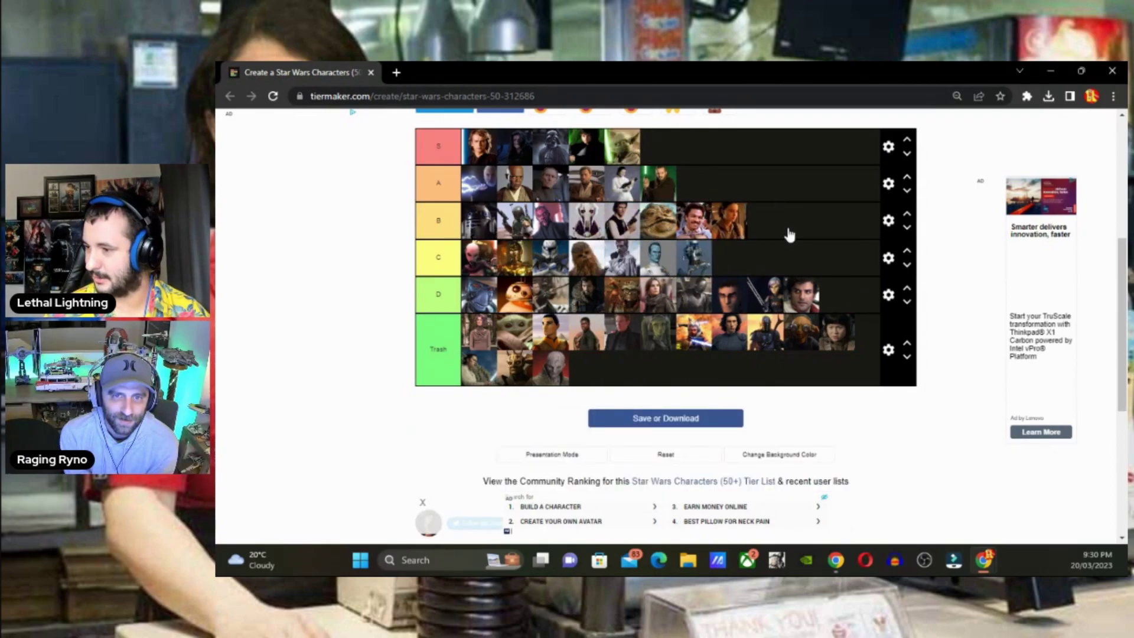
scroll(788, 340, "up", 2)
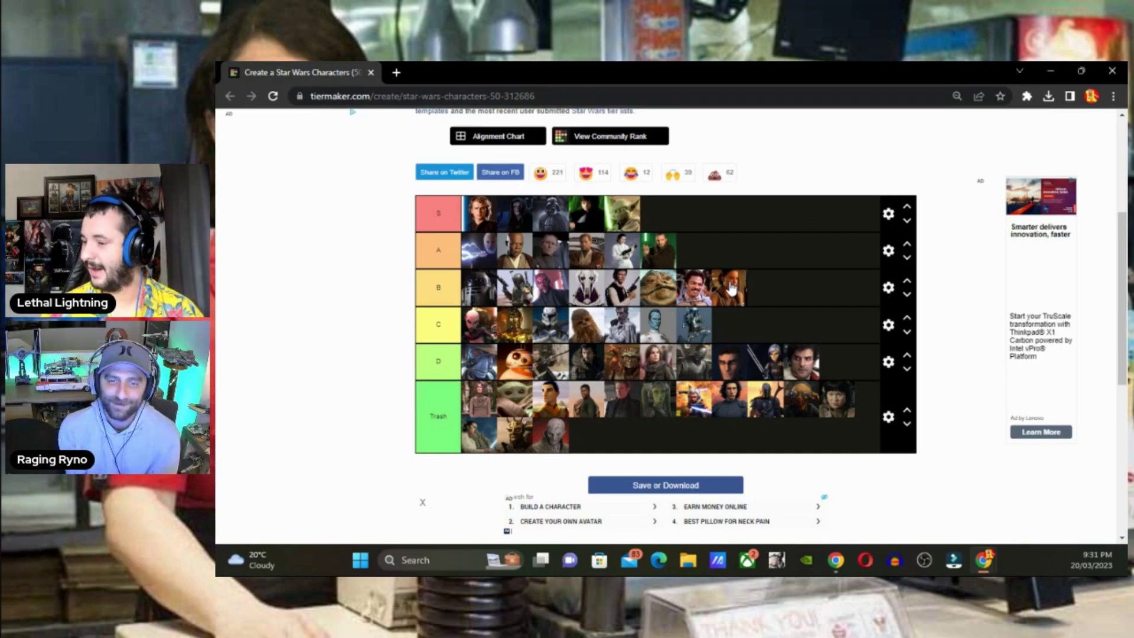
Move the orange-skinned portrait from B's last spot to D and return the woman's portrait to B's end
left_click_drag(731, 288, 823, 378)
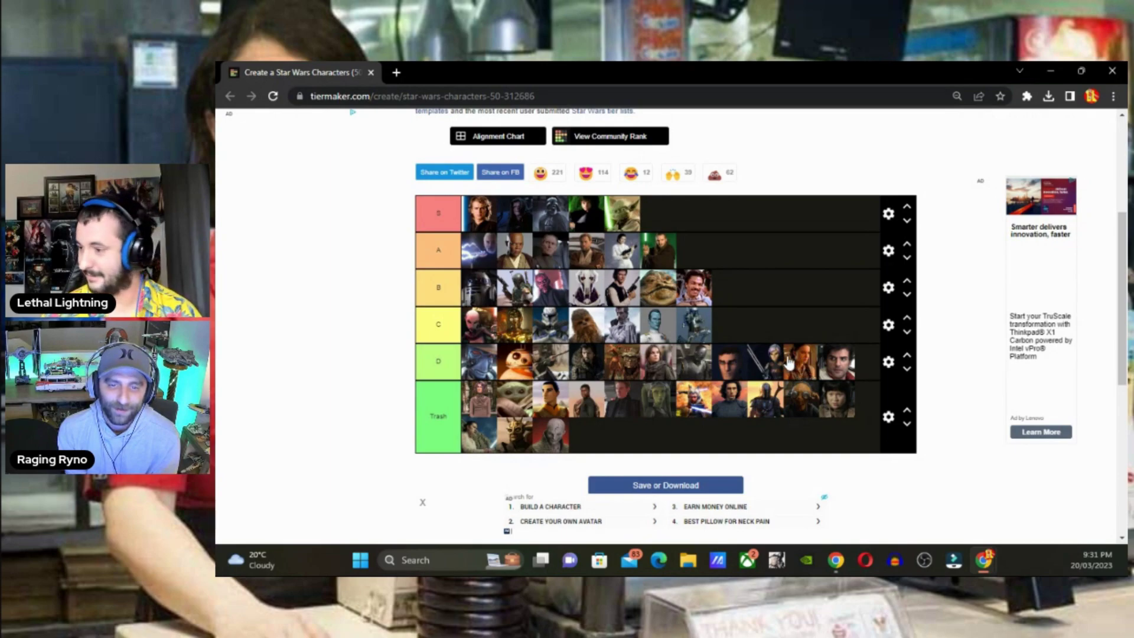
left_click_drag(790, 363, 775, 287)
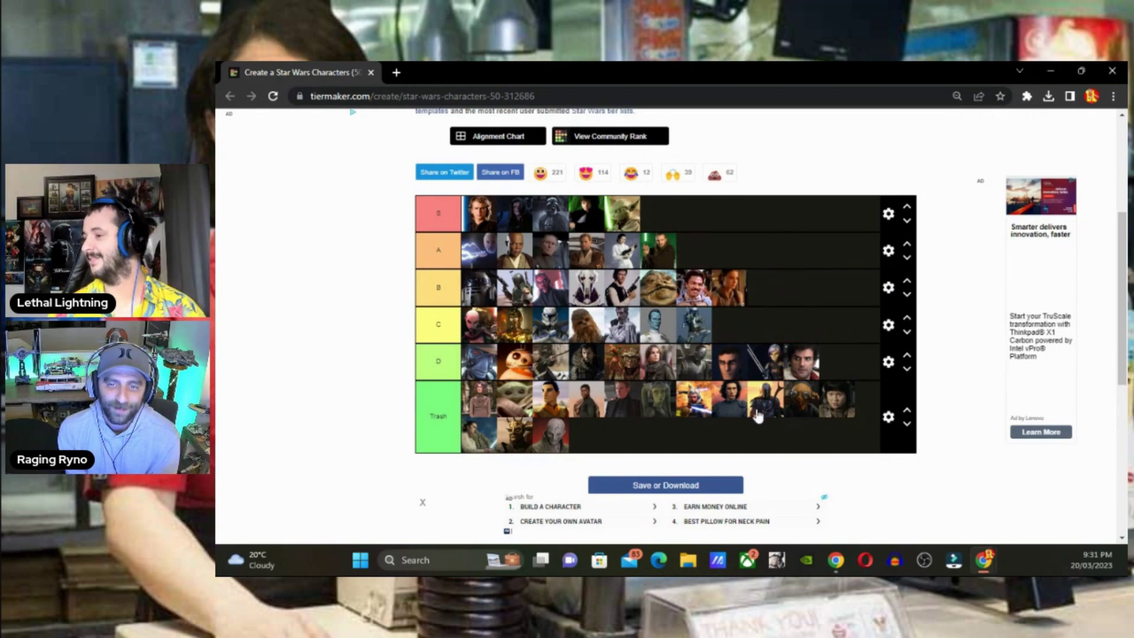